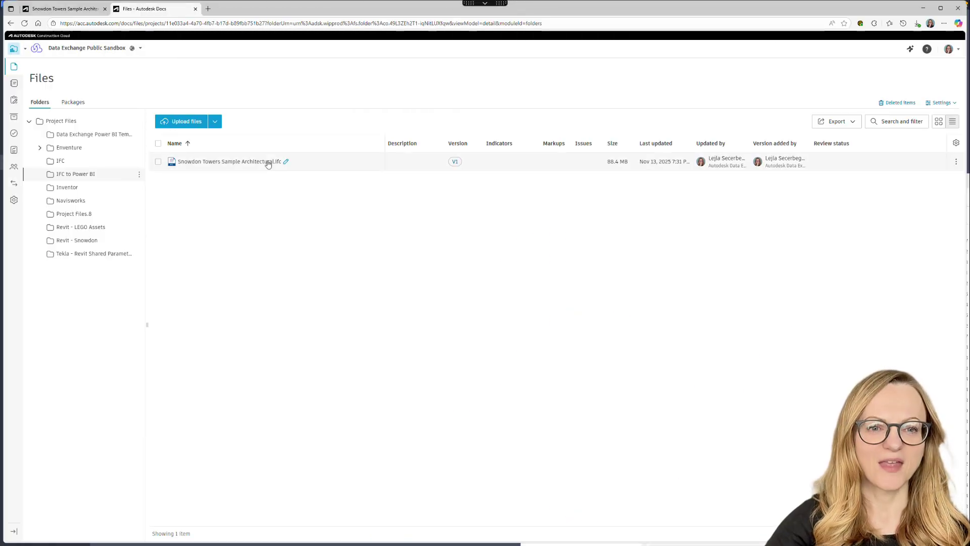
- Open Snowdon Towers Sample Architectural.ifc from the IFC to Power BI folder and display its Data Exchange settings
left_click(267, 161)
left_click(13, 156)
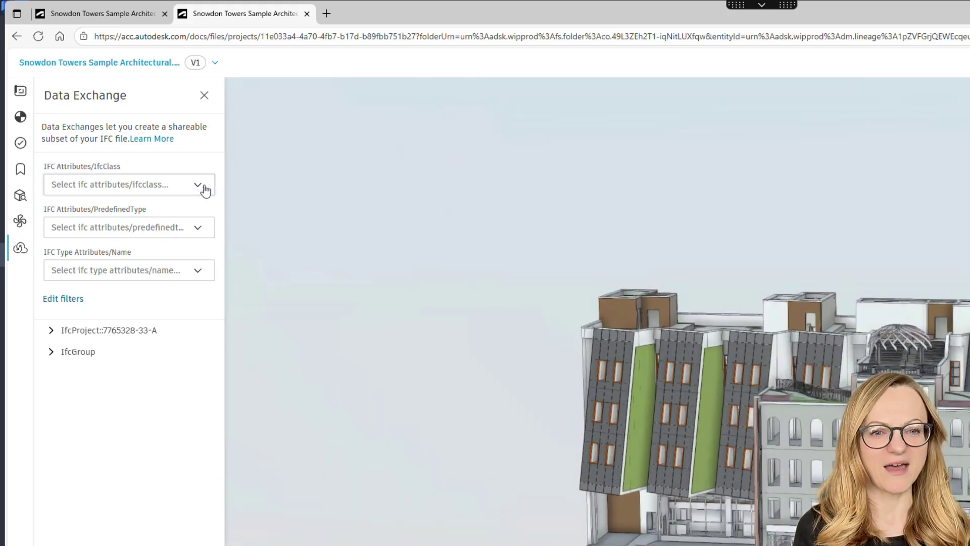
- Filter the model's IfcClass attribute to IfcWallStandardCase, IfcWall, IfcSlab and IfcCurtainWall
left_click(202, 186)
scroll(216, 240, "down", 1)
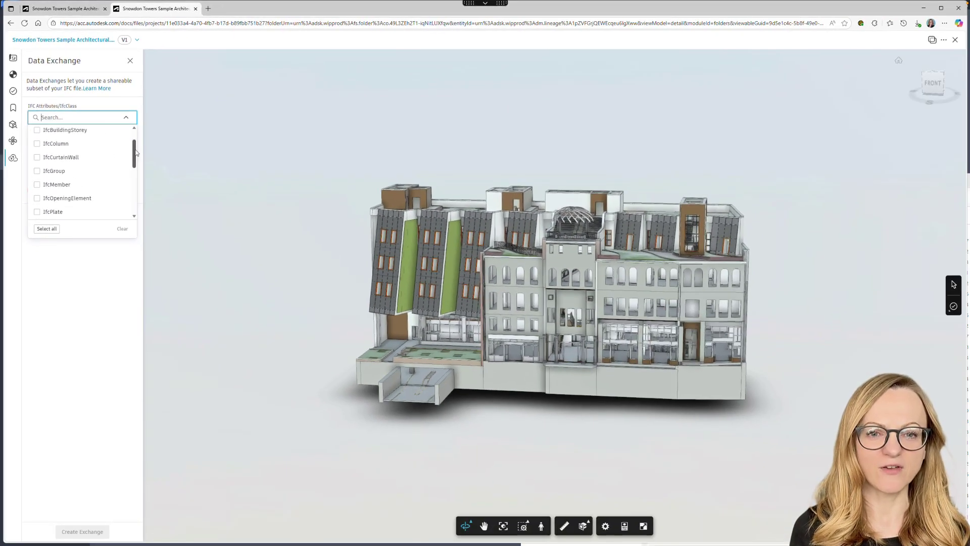
scroll(135, 152, "down", 3)
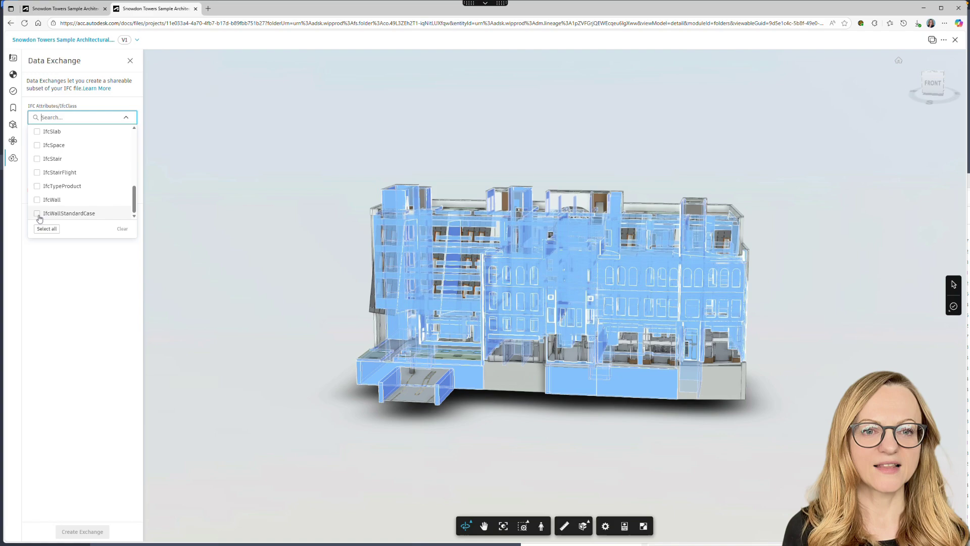
left_click(38, 214)
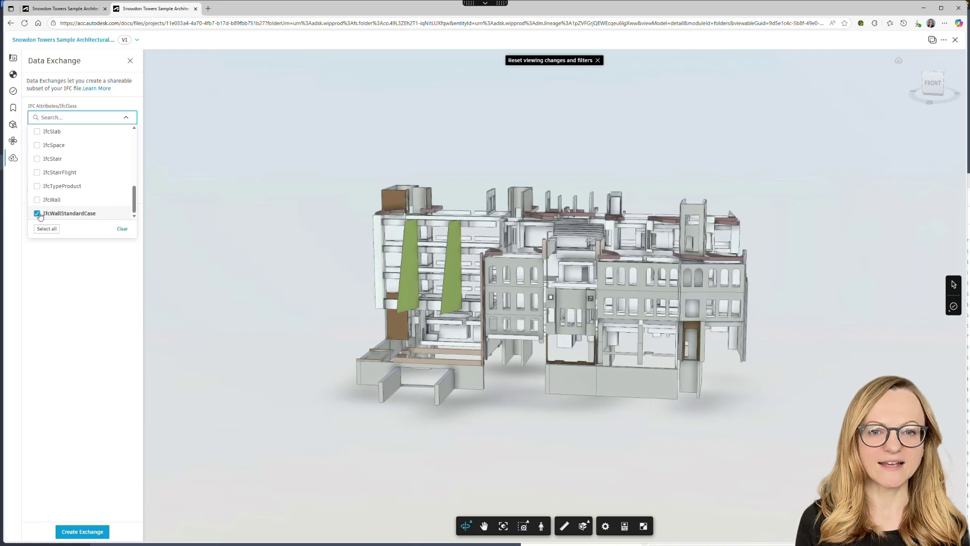
left_click(38, 200)
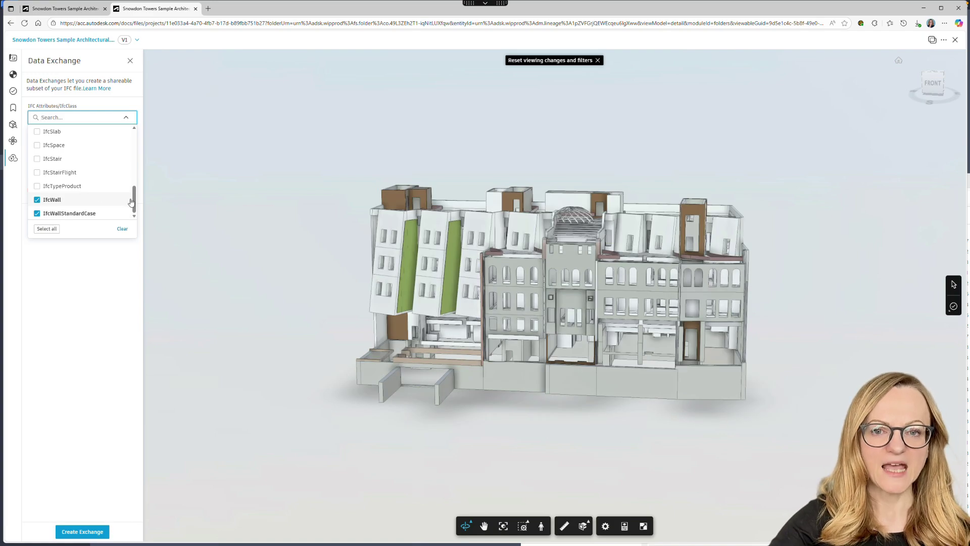
left_click_drag(134, 203, 136, 146)
left_click(84, 167)
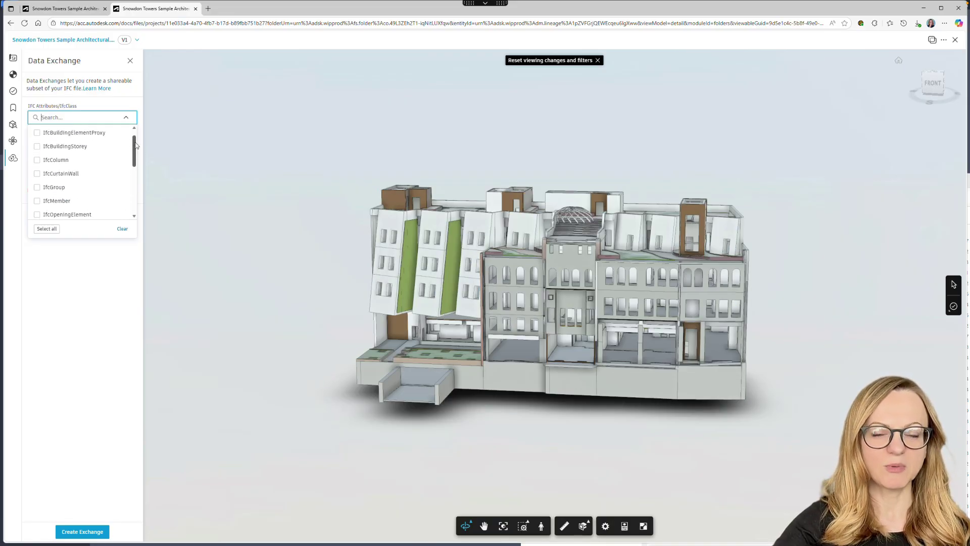
left_click(76, 174)
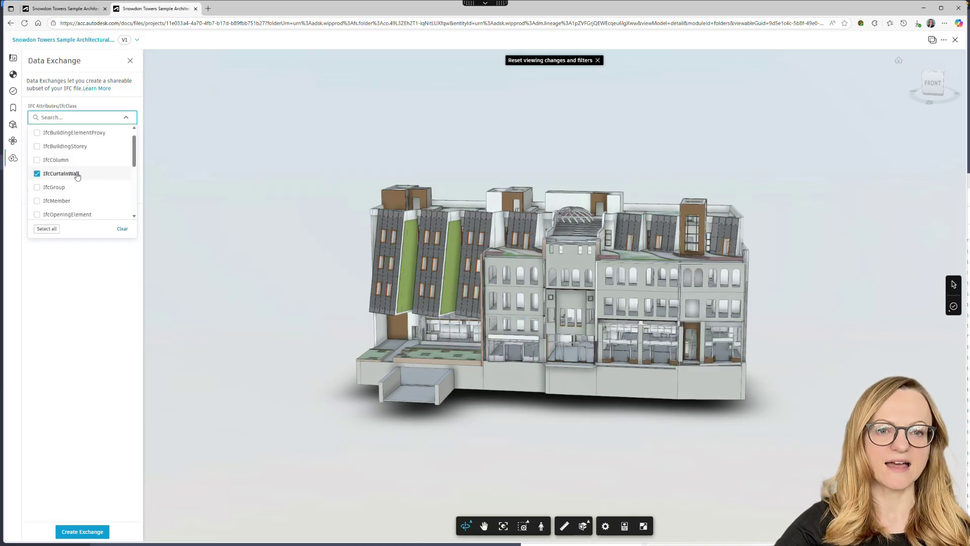
left_click(174, 198)
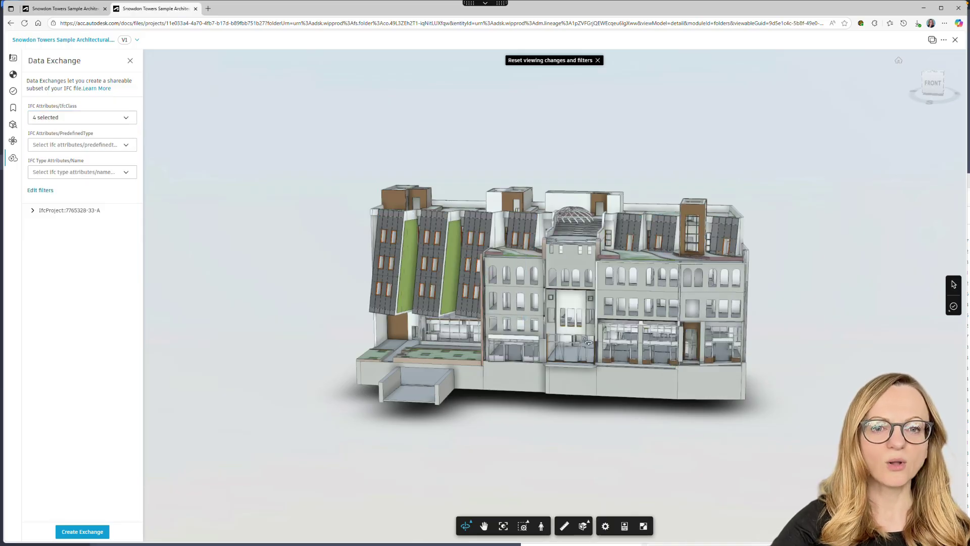
- Select a ground-level curtain wall in the model and examine its members and plates in the IFC structure tree
left_click_drag(641, 360, 632, 354)
left_click(632, 349)
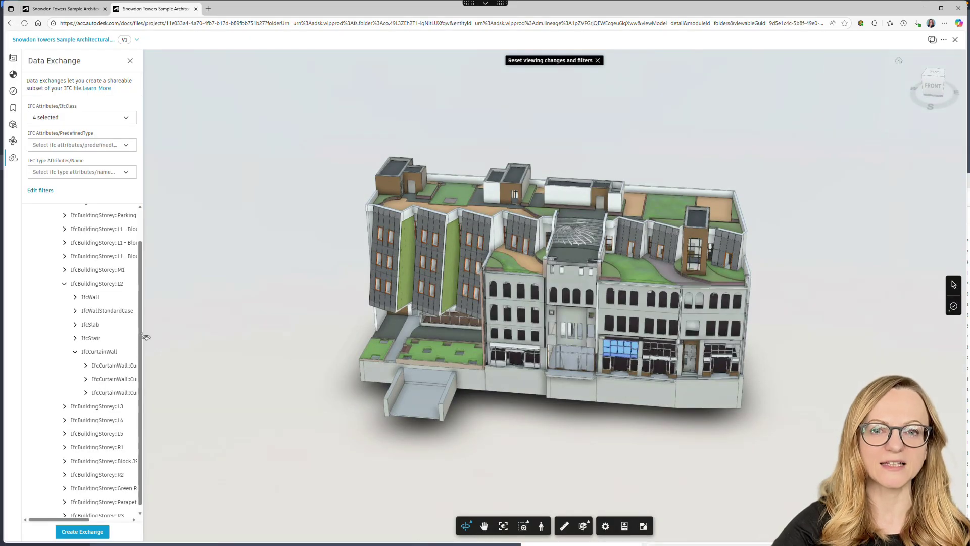
left_click(85, 366)
scroll(106, 430, "right", 3)
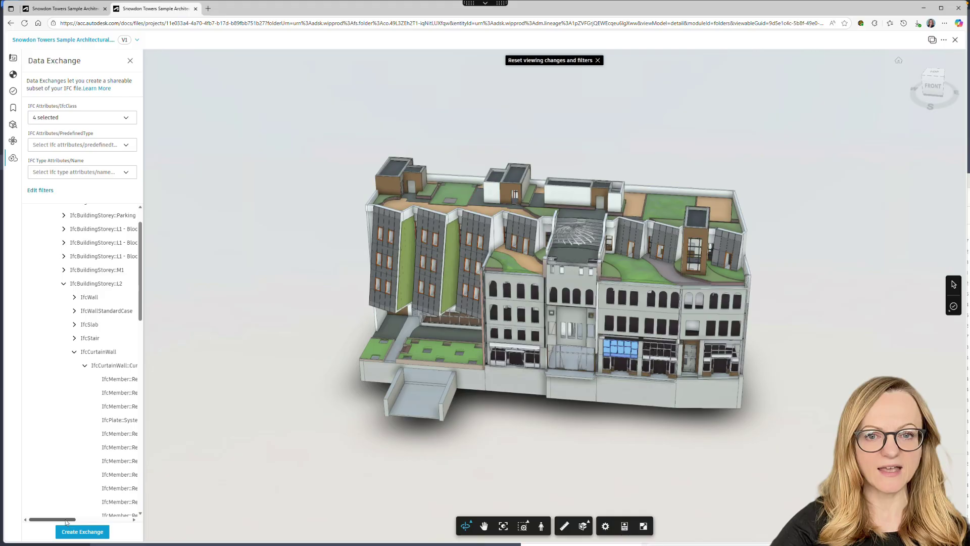
scroll(96, 489, "down", 2)
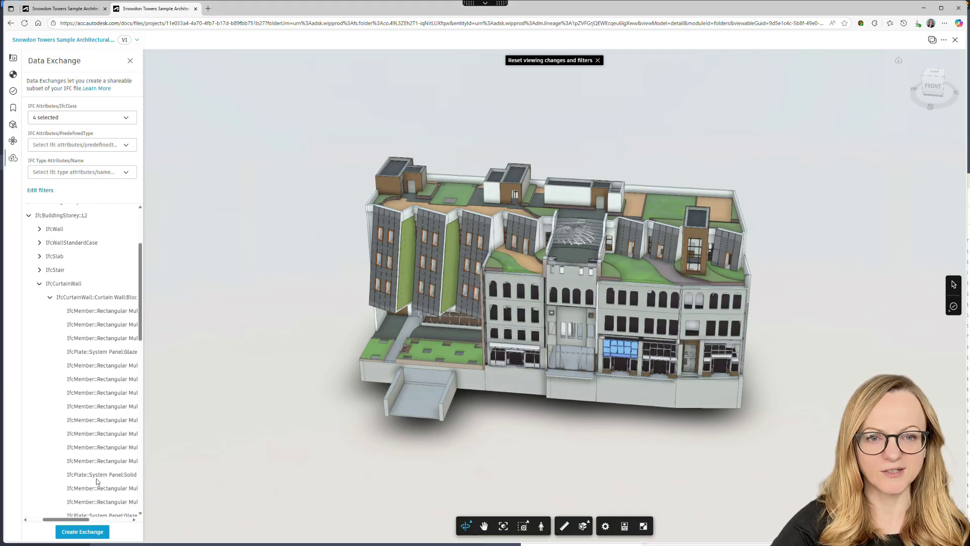
scroll(84, 522, "right", 3)
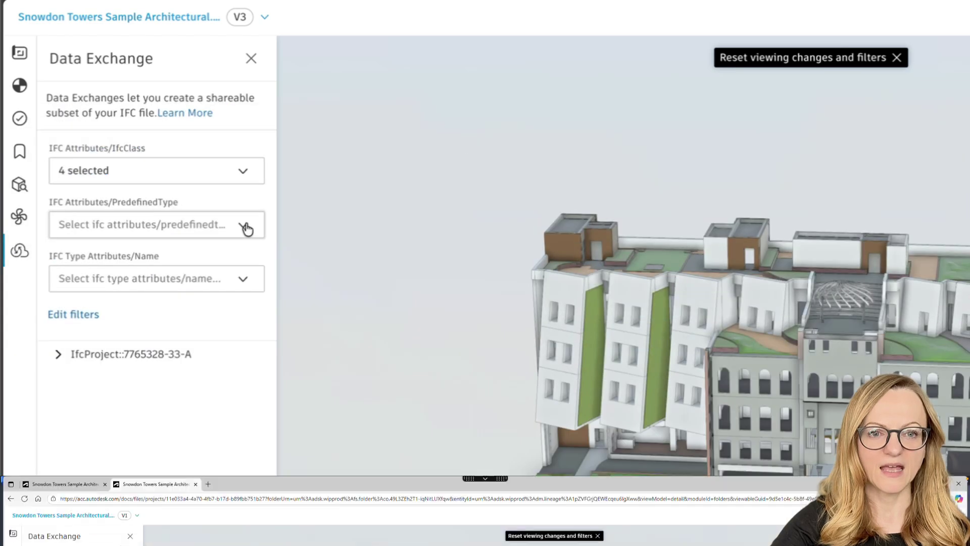
- Review the available options of the IFC PredefinedType and IFC Type Name filters
left_click(127, 146)
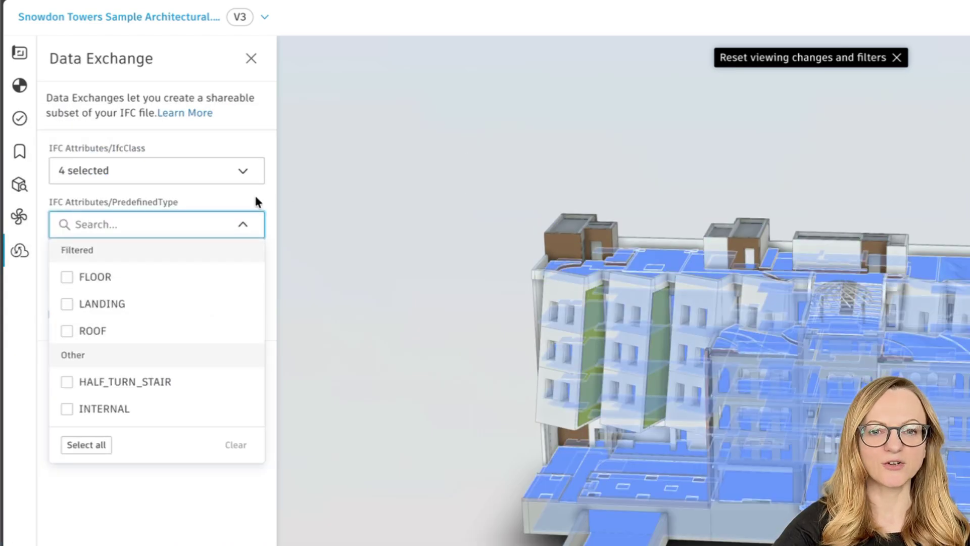
left_click(244, 188)
left_click(249, 276)
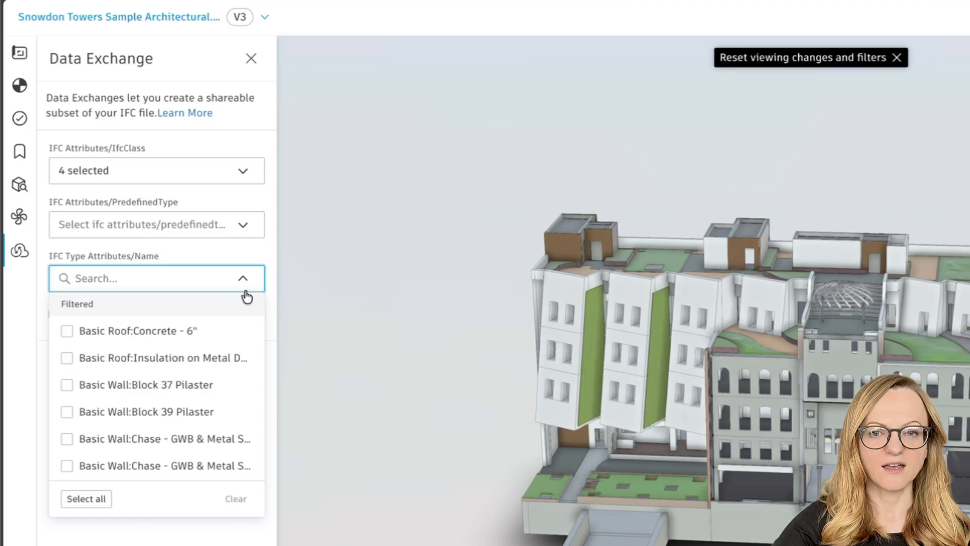
scroll(217, 424, "down", 5)
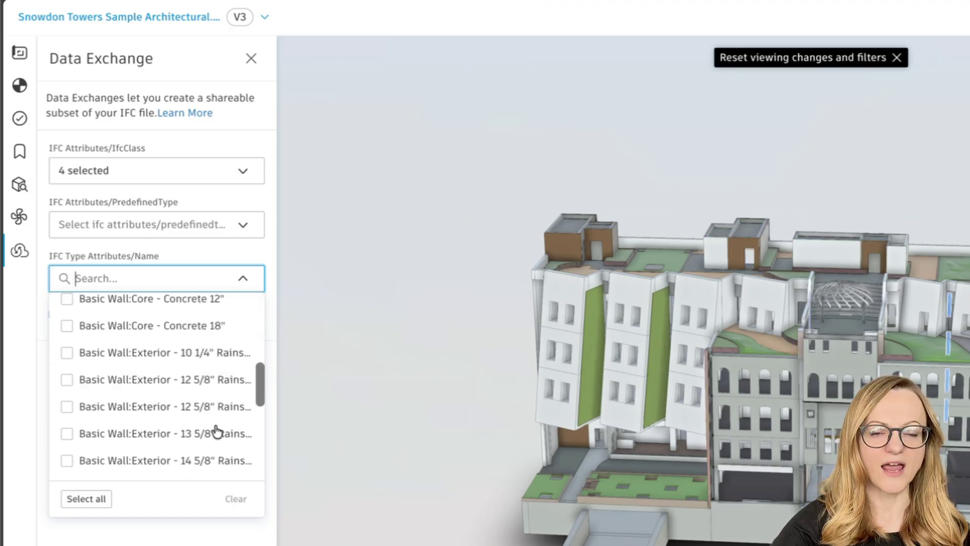
left_click(238, 337)
- Find and add the Pset_WallCommon/FireRating property as a filter and review its available ratings
left_click(86, 314)
left_click(592, 307)
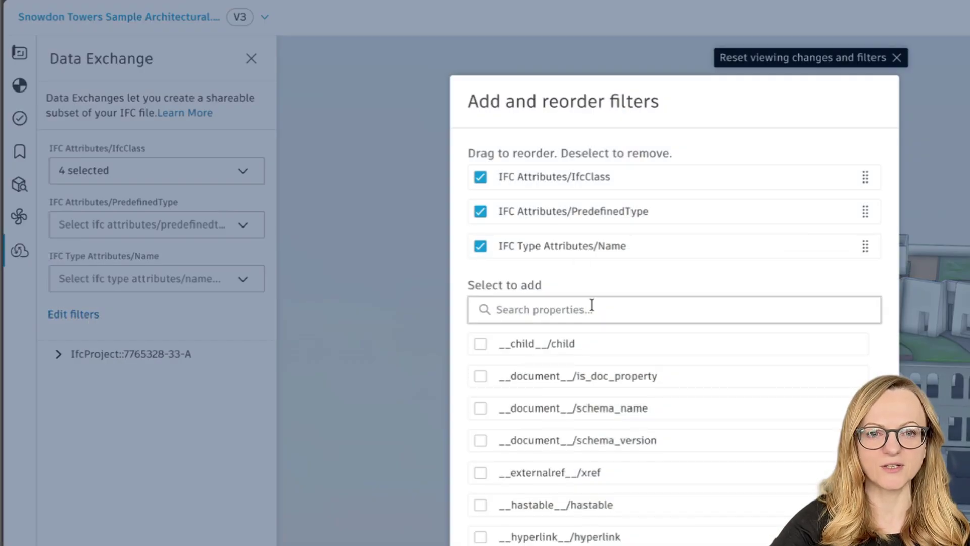
type("firerat")
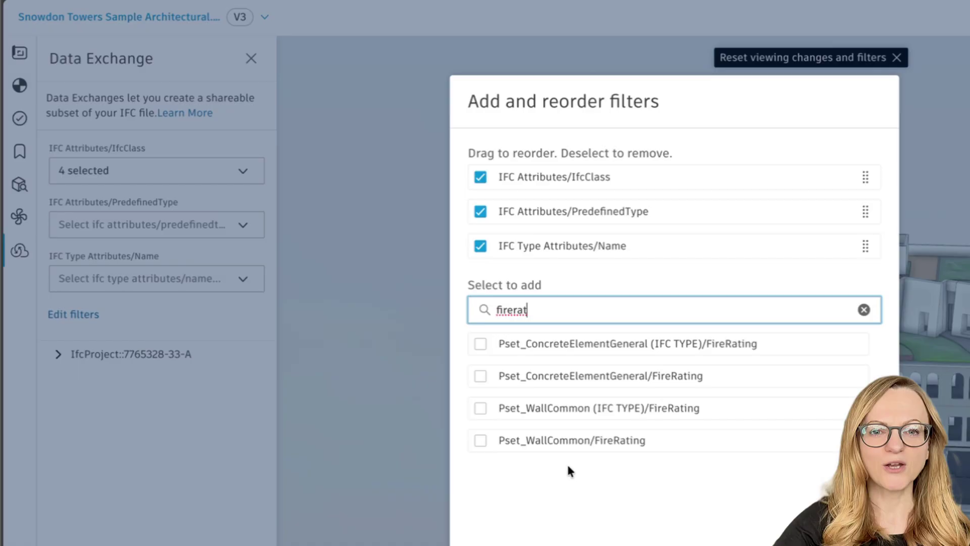
left_click(569, 440)
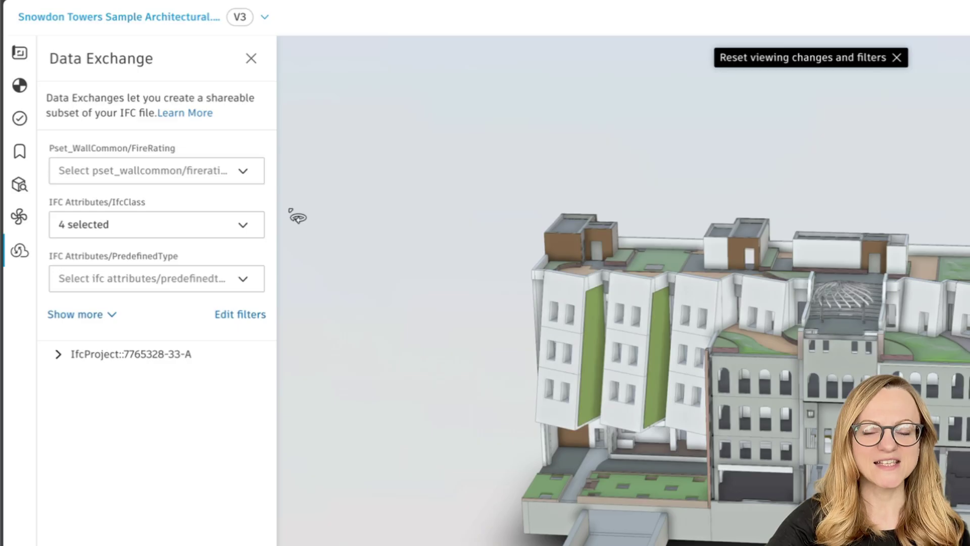
left_click(238, 170)
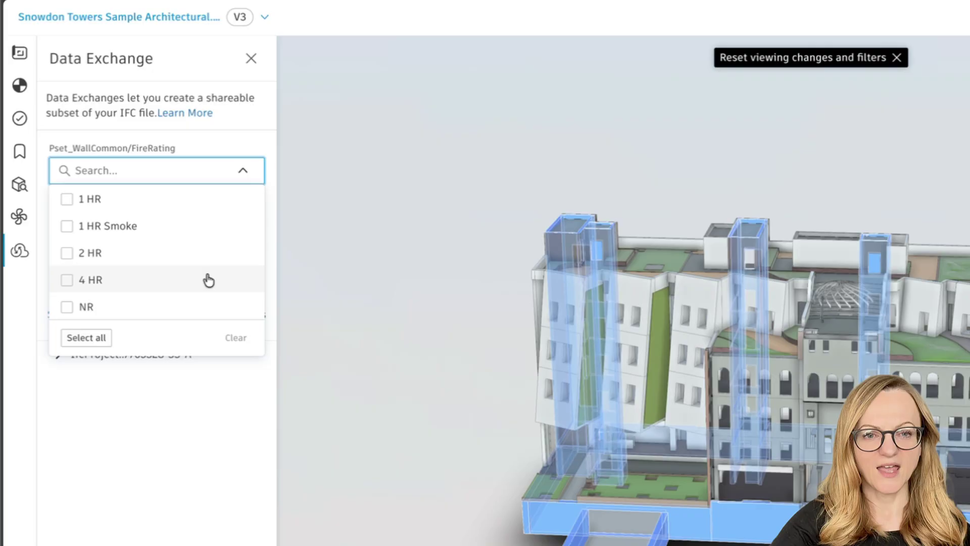
key("Escape")
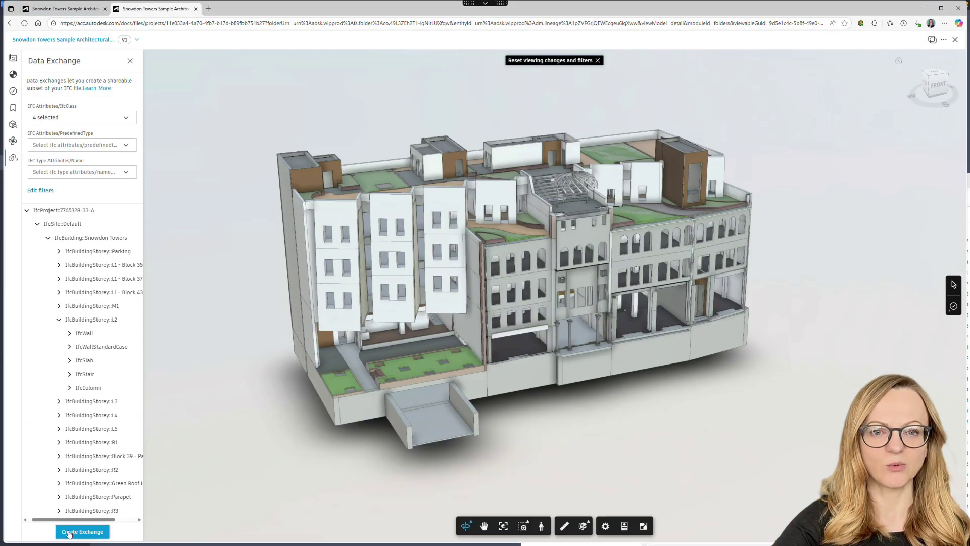
- Create a data exchange named "Snowdon Towers Sample Architectural - basic model" in the IFC to Power BI folder
left_click(69, 532)
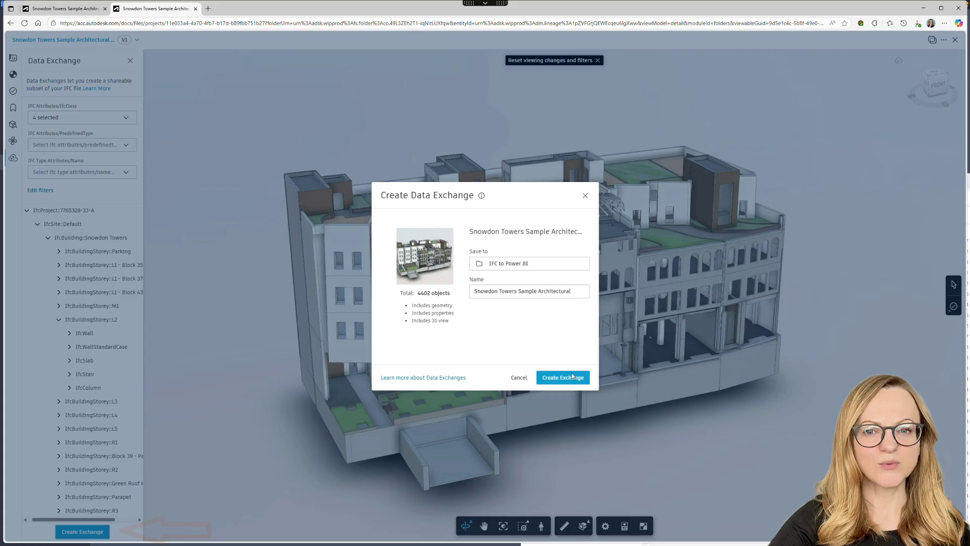
left_click(551, 263)
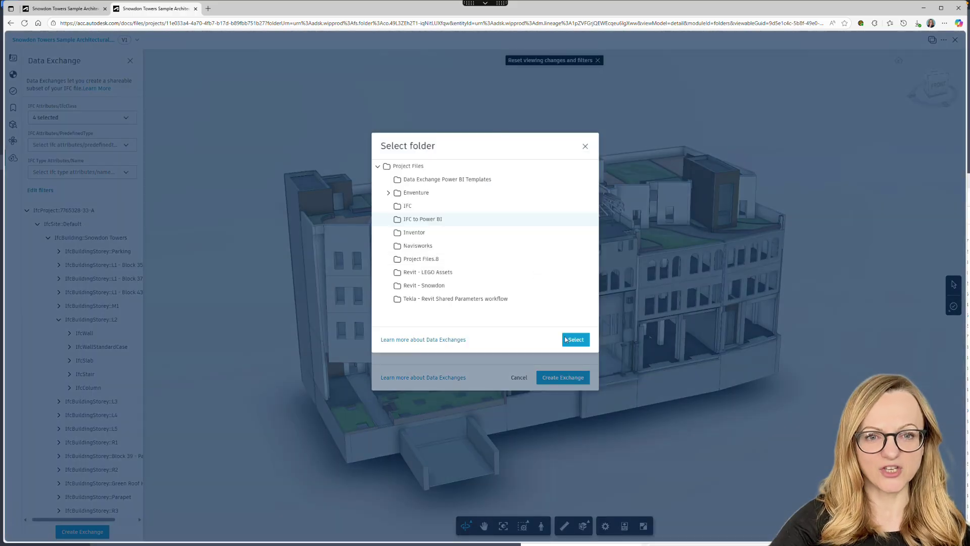
left_click(570, 343)
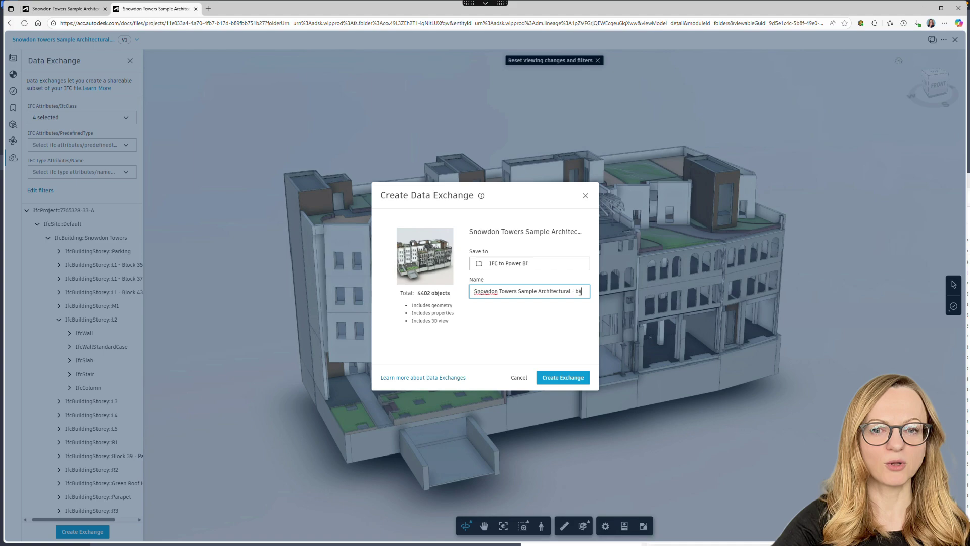
type("sic model")
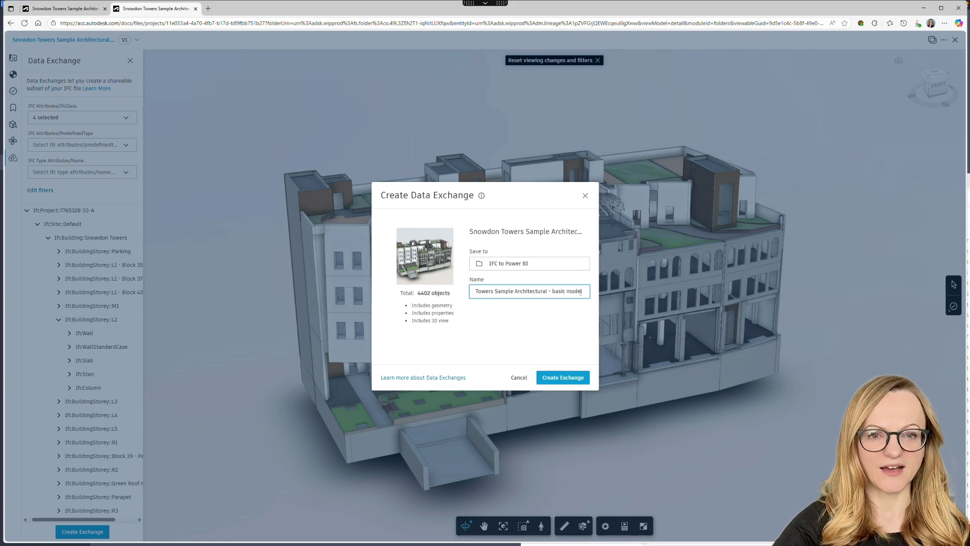
left_click(558, 379)
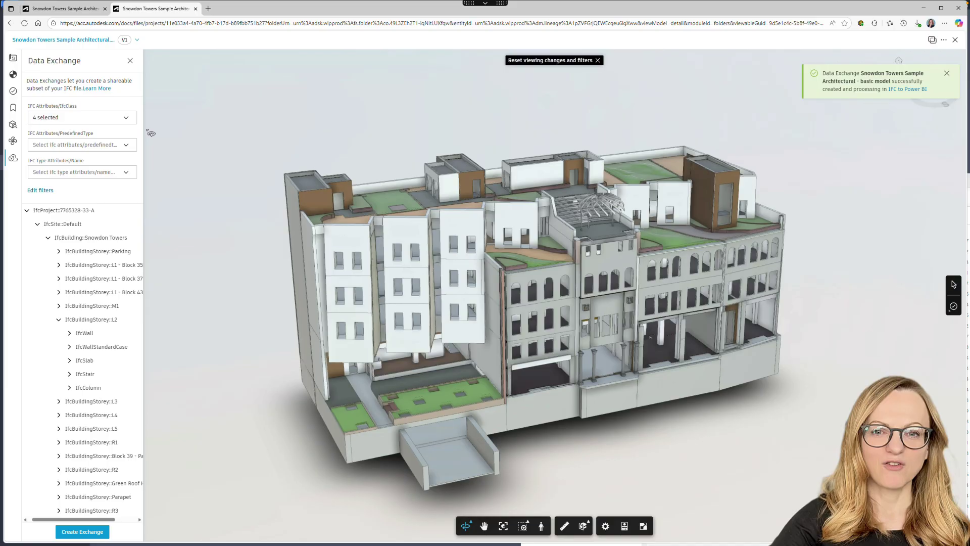
- Add the IfcSpace class to the IfcClass filter
left_click(126, 119)
type("space")
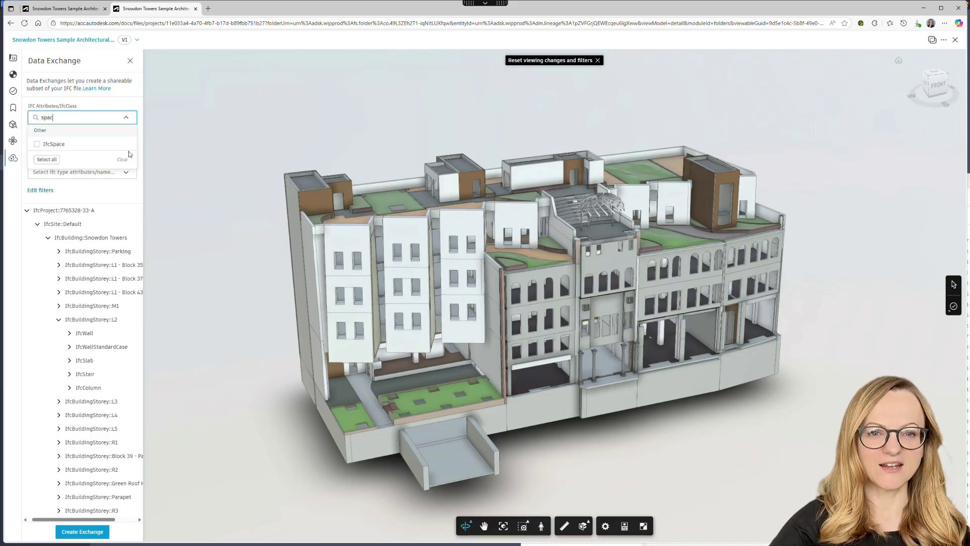
left_click(64, 147)
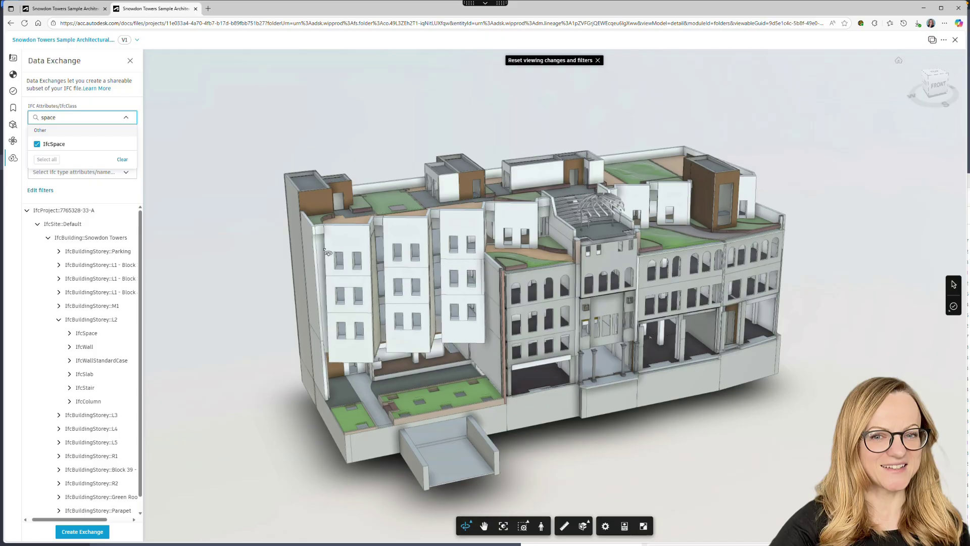
left_click(228, 186)
- Remove IfcWallStandardCase, IfcWall, IfcSlab and IfcColumn from the IfcClass filter, keeping only IfcSpace
left_click(122, 119)
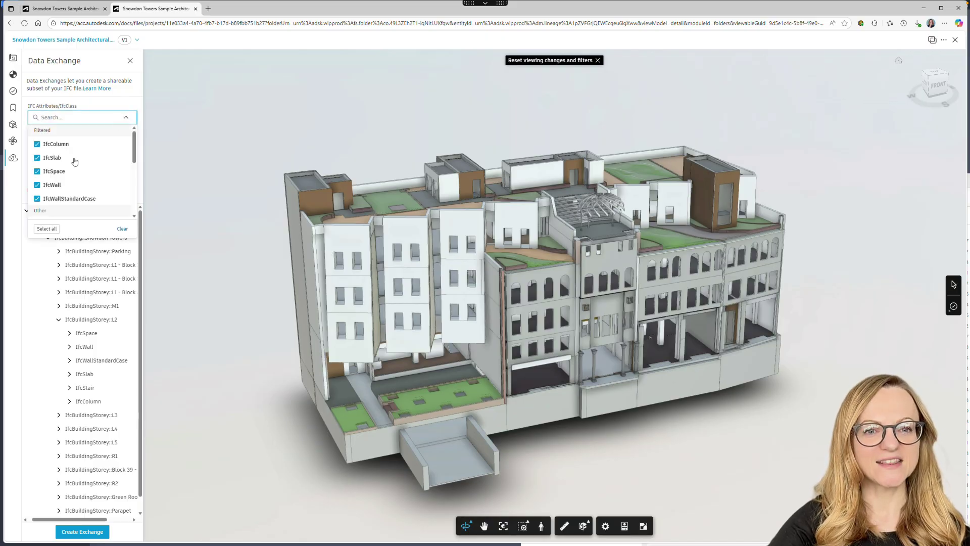
left_click(37, 199)
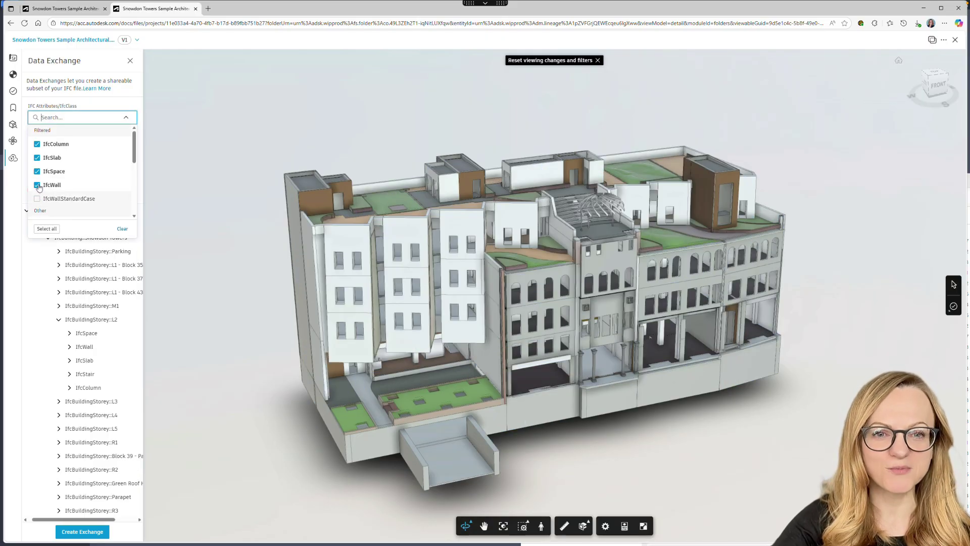
left_click(37, 185)
left_click(37, 158)
left_click(37, 144)
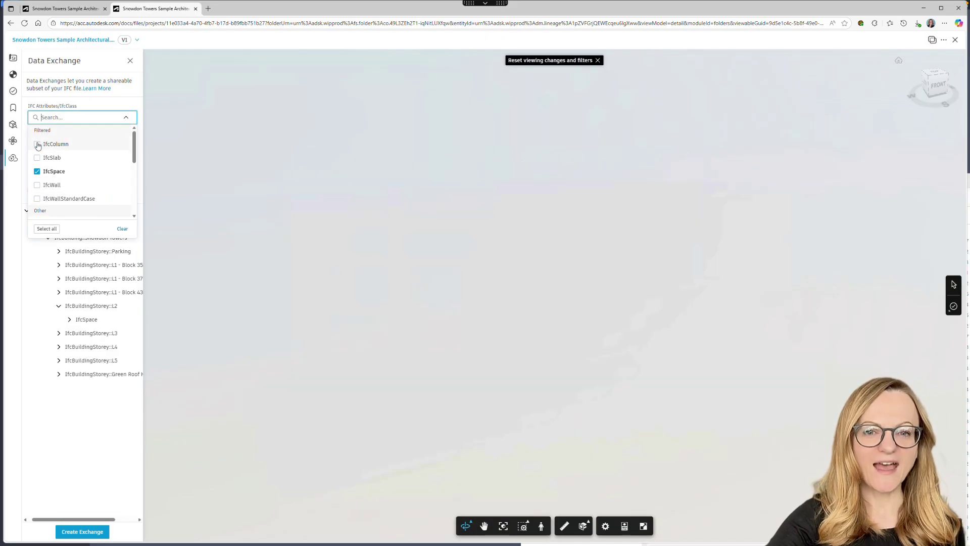
left_click(181, 163)
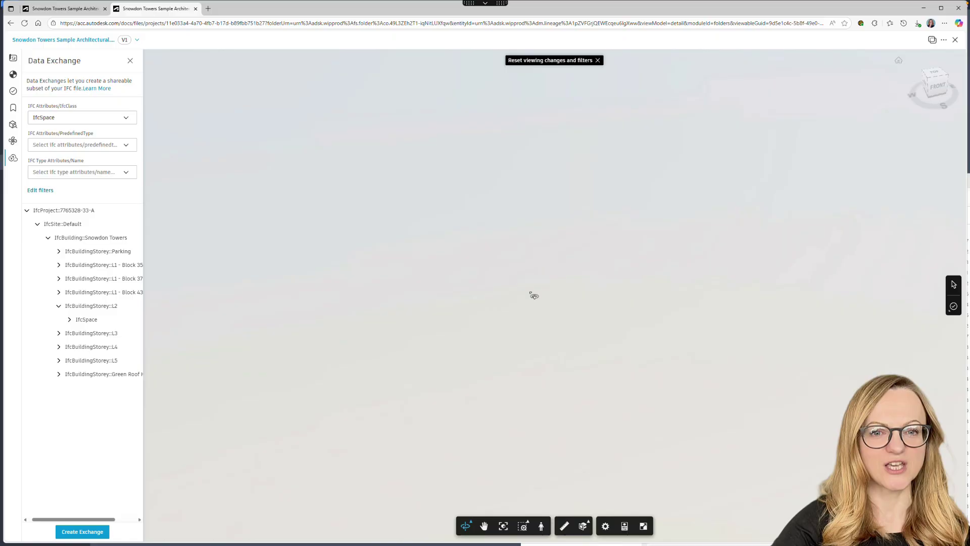
- Create a data exchange of the filtered spaces named "Rooms" in the IFC to Power BI folder
left_click(82, 531)
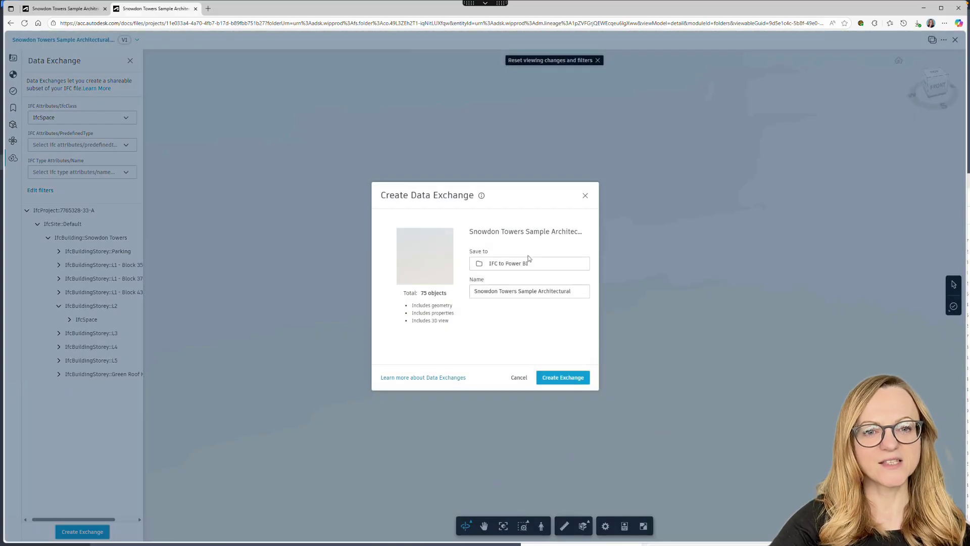
left_click_drag(572, 291, 471, 293)
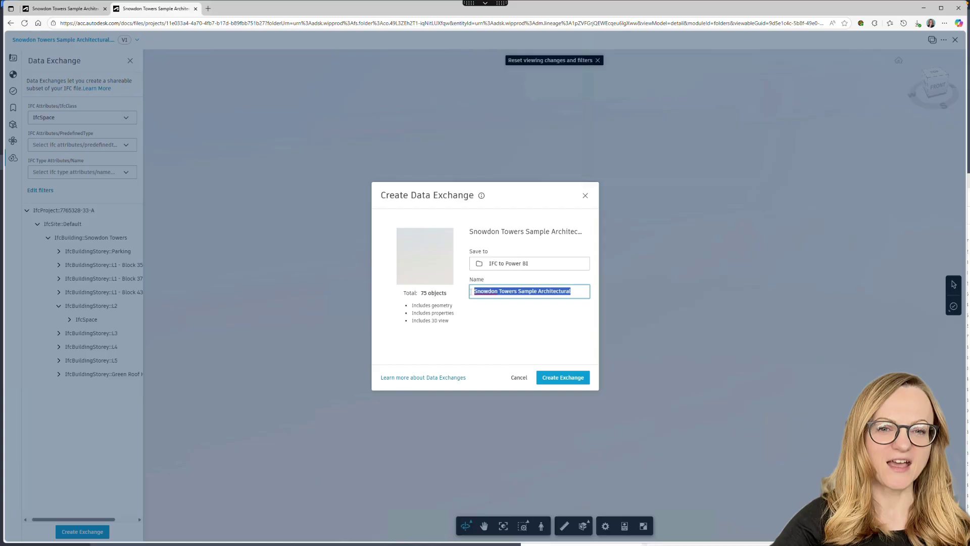
type("Rooms")
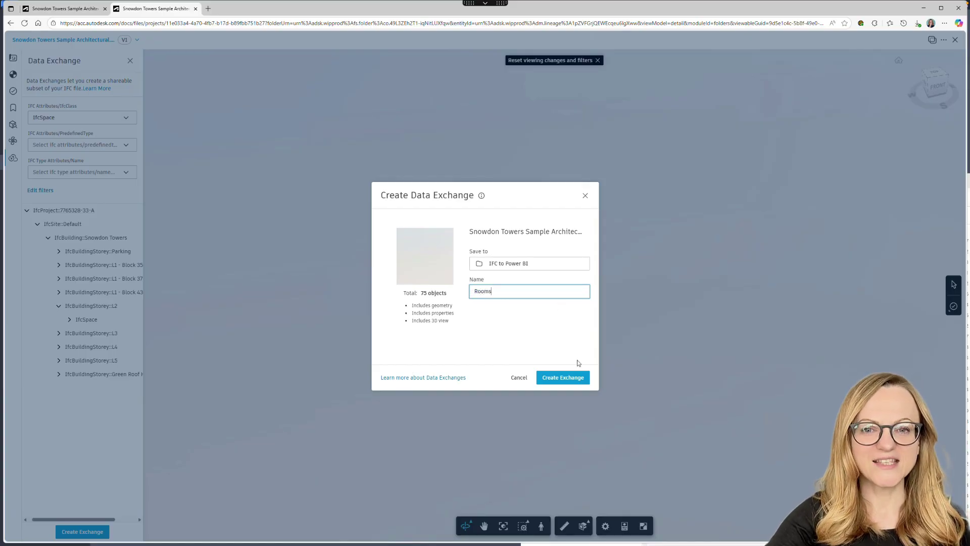
left_click(576, 375)
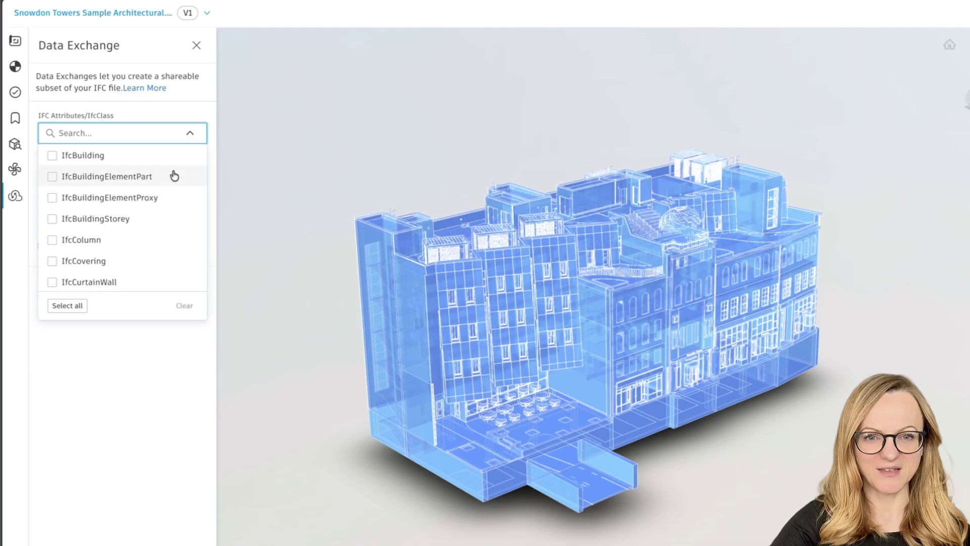
- Filter the IFC model by the IfcSpace class
type("space")
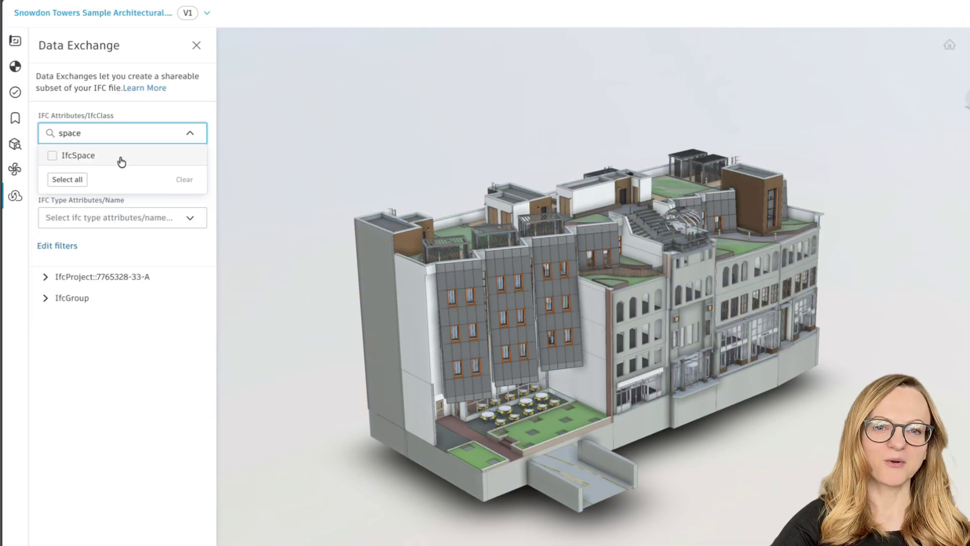
left_click(120, 157)
left_click(361, 334)
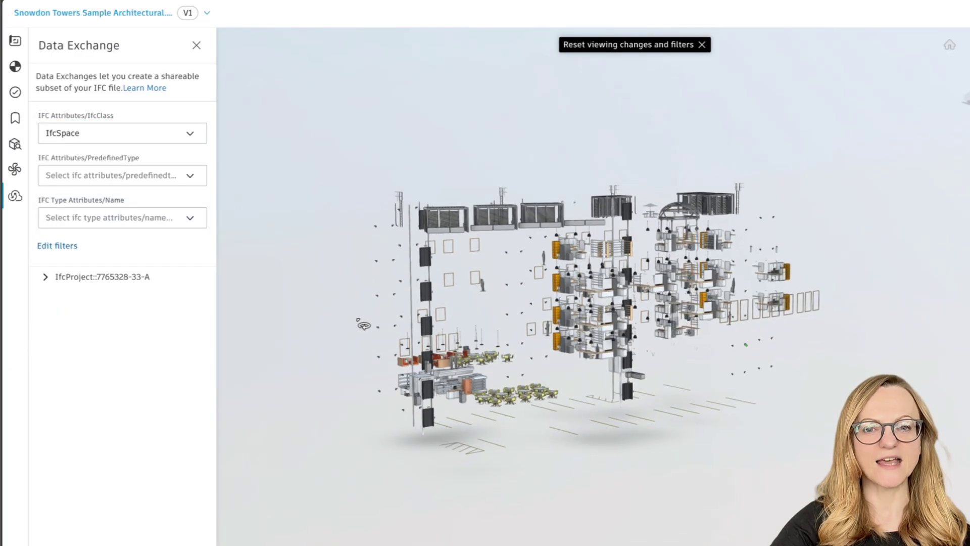
- Expand the project tree through IfcSite::Default and IfcBuilding::Snowdon Towers down to the IfcSpace entries of storey L2
left_click(45, 277)
left_click(61, 298)
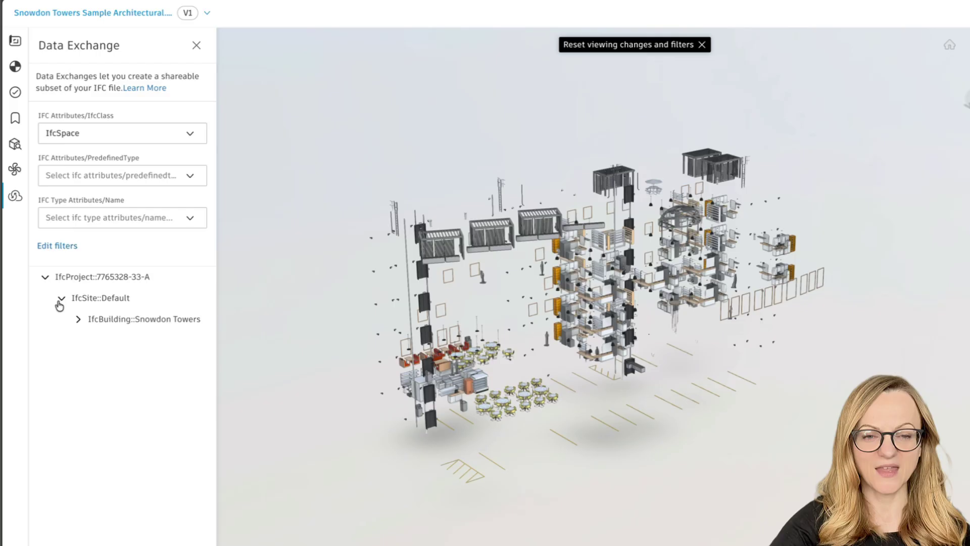
left_click(78, 319)
left_click(95, 424)
left_click(111, 445)
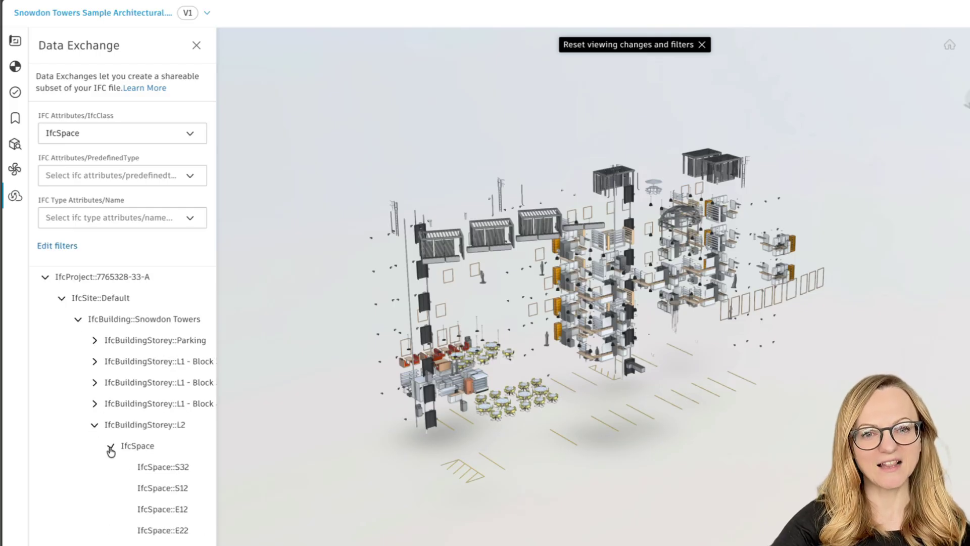
- Examine the elements nested inside an unnamed IfcSpace, including the items in its IfcFurniture group
scroll(109, 446, "down", 10)
left_click(126, 456)
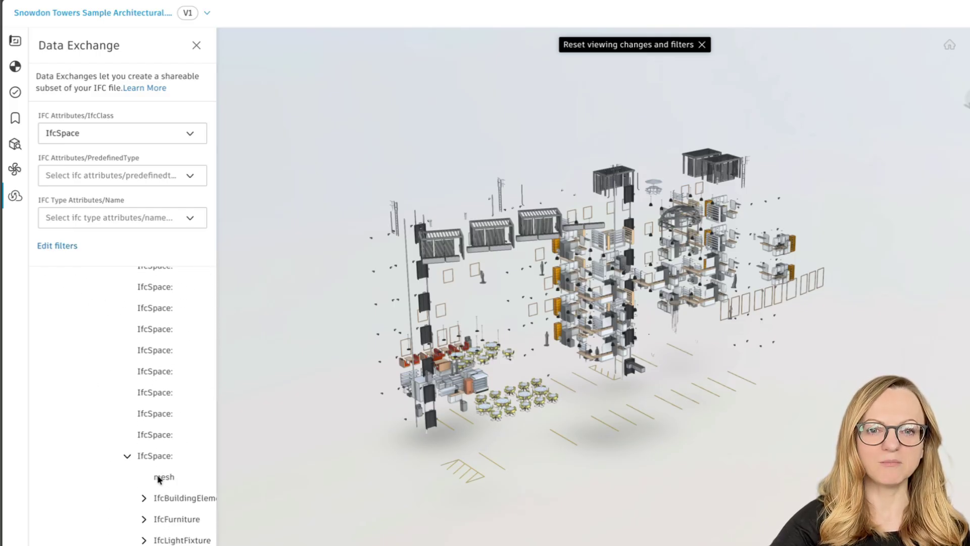
scroll(152, 533, "down", 3)
scroll(151, 506, "down", 1)
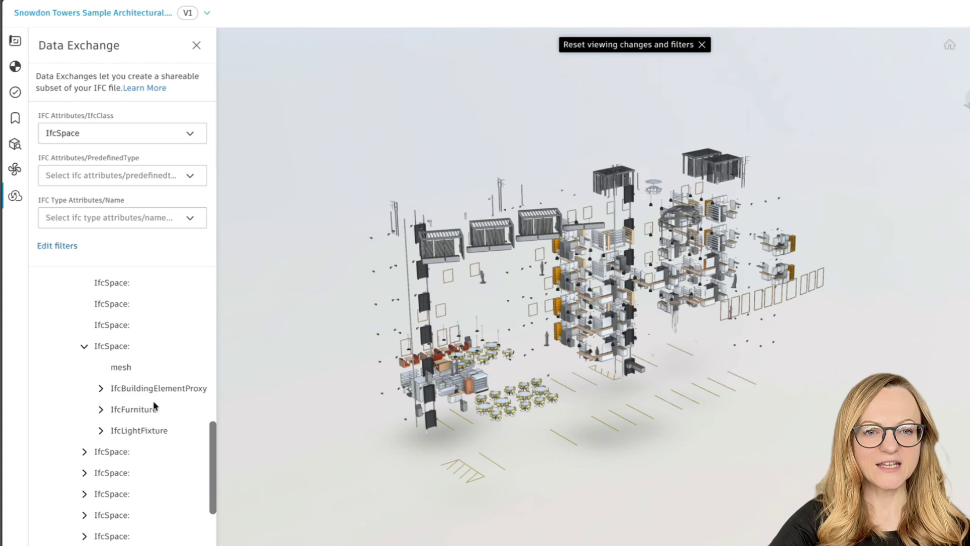
scroll(165, 423, "down", 1)
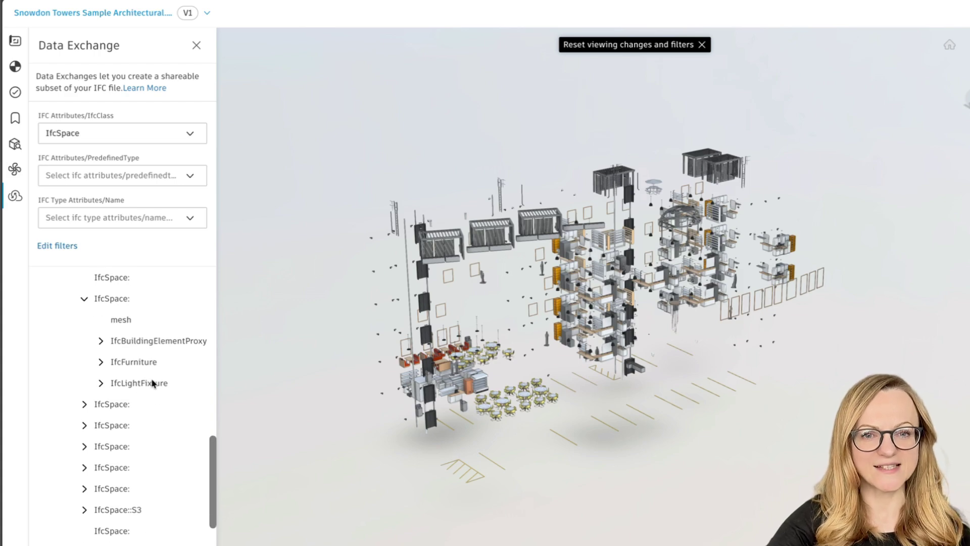
left_click(101, 363)
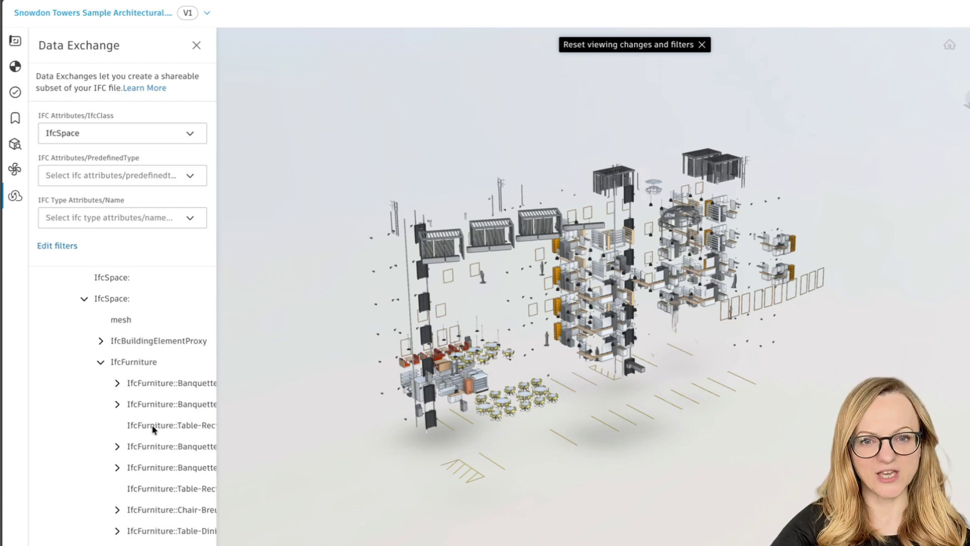
scroll(154, 429, "right", 4)
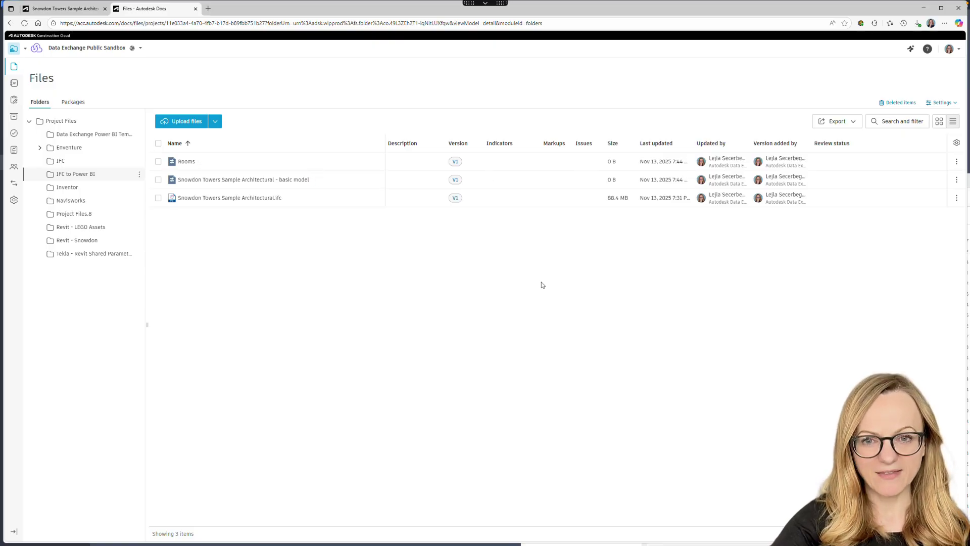
- Open the basic model and Rooms exchanges in the viewer to examine their geometry and the properties of a top-floor end room
left_click(282, 180)
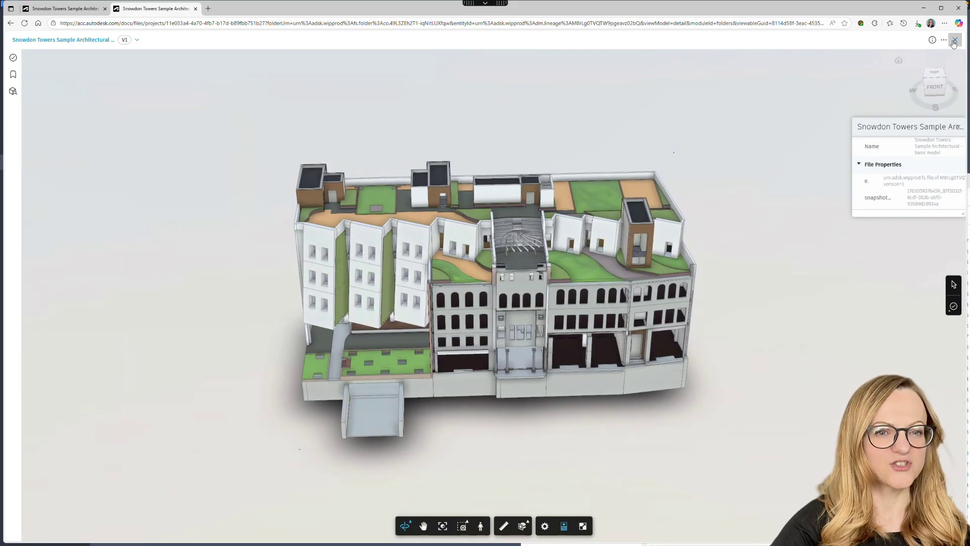
left_click(955, 39)
left_click(186, 162)
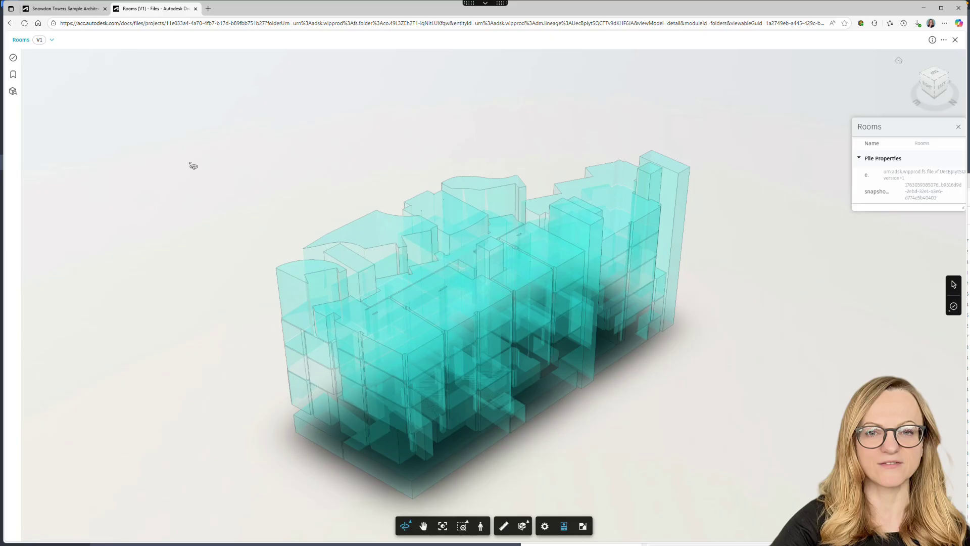
left_click_drag(274, 342, 581, 303)
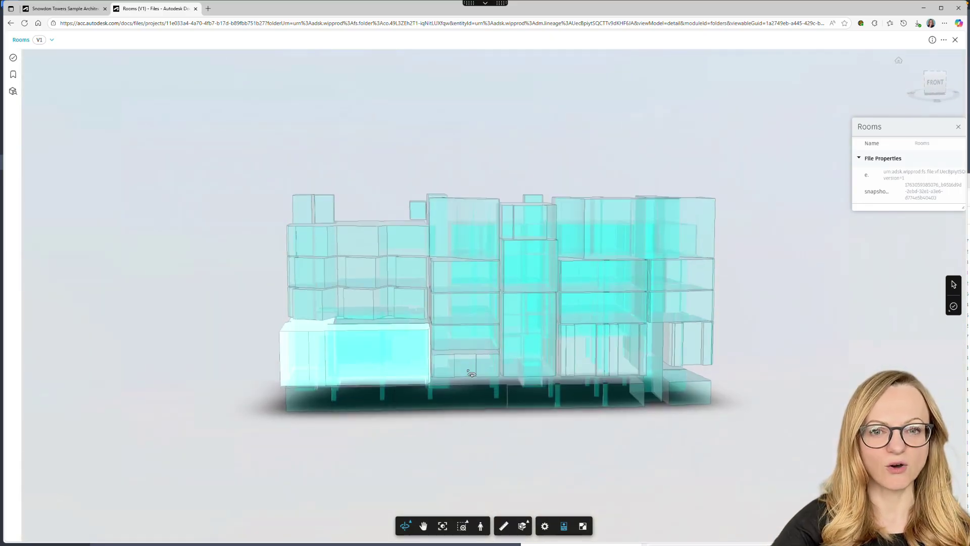
left_click(695, 226)
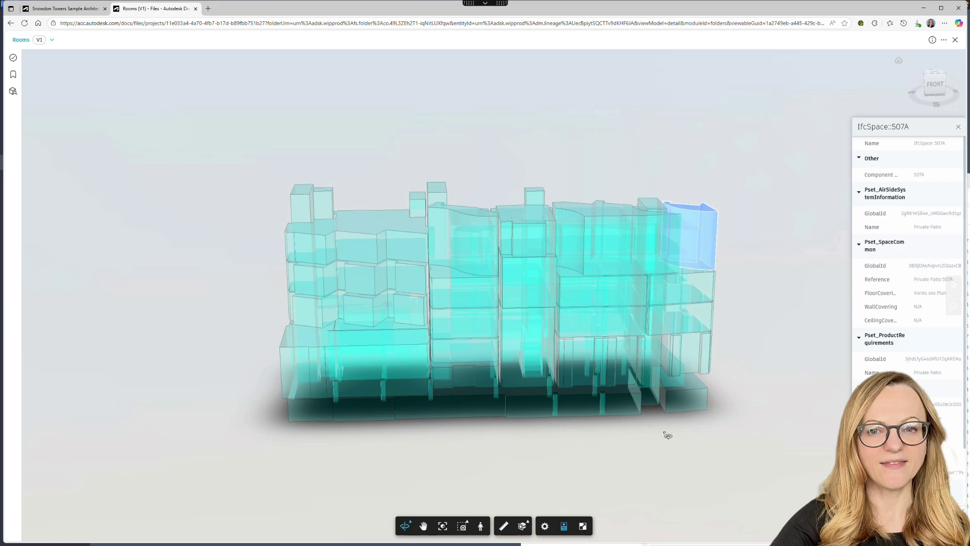
left_click_drag(535, 349, 612, 455)
left_click(612, 454)
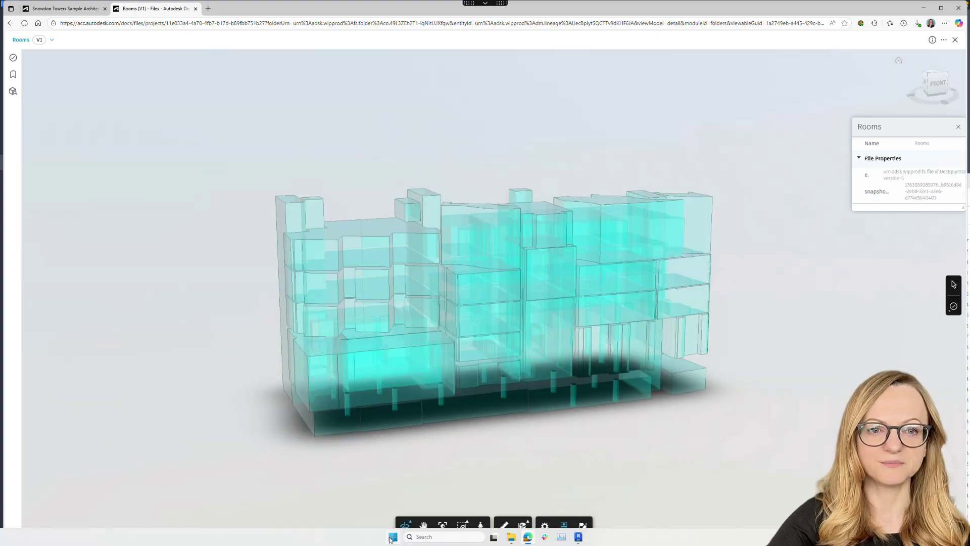
- Switch to Power BI Desktop and start a blank report
left_click(444, 536)
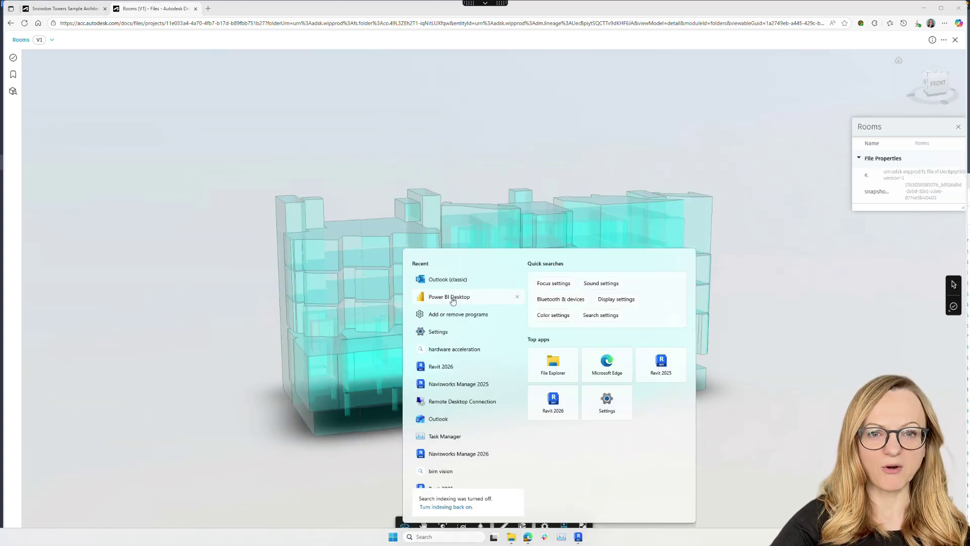
key("Escape")
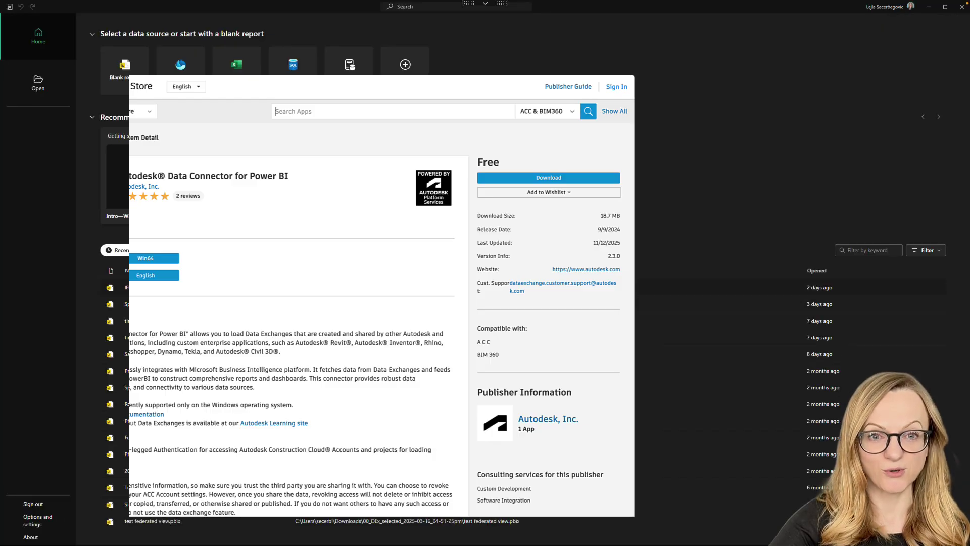
left_click(119, 76)
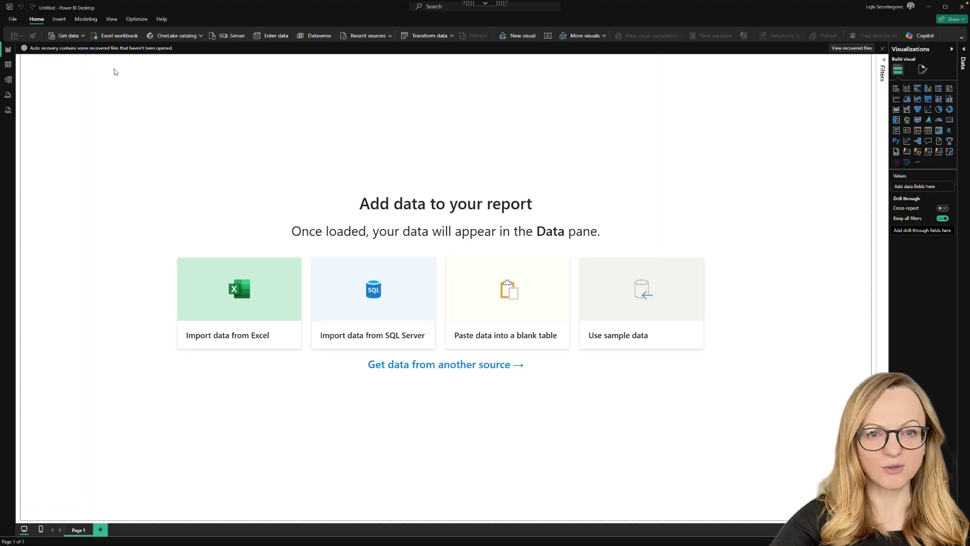
- Connect the report to the Autodesk Data Connector with Data Exchange as the source type, dismissing the uncertified connectors notice
left_click(76, 35)
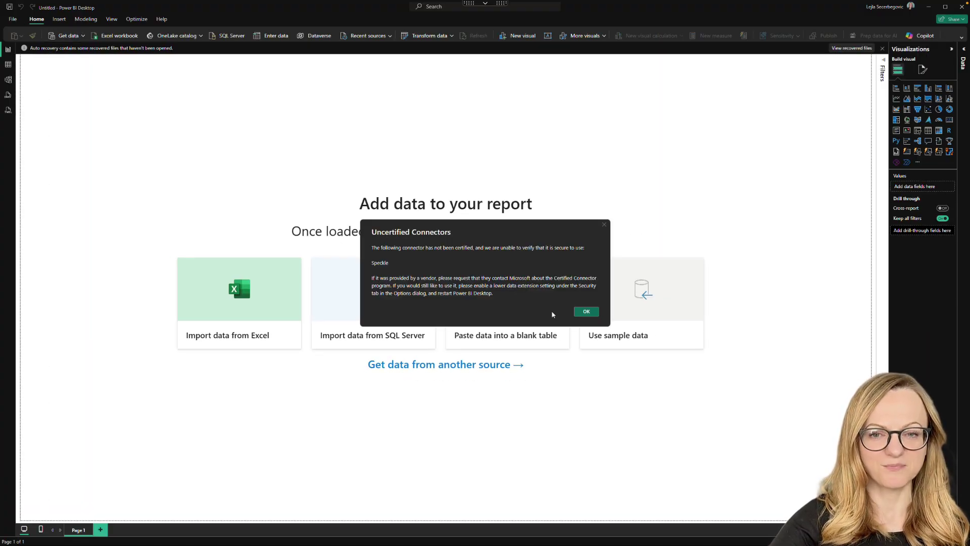
left_click(585, 310)
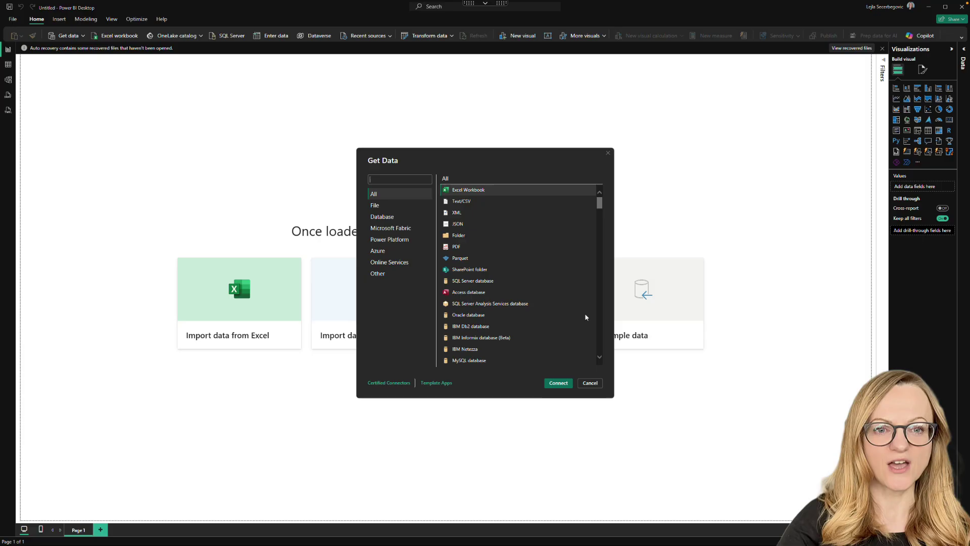
type("dynamics")
left_click(558, 382)
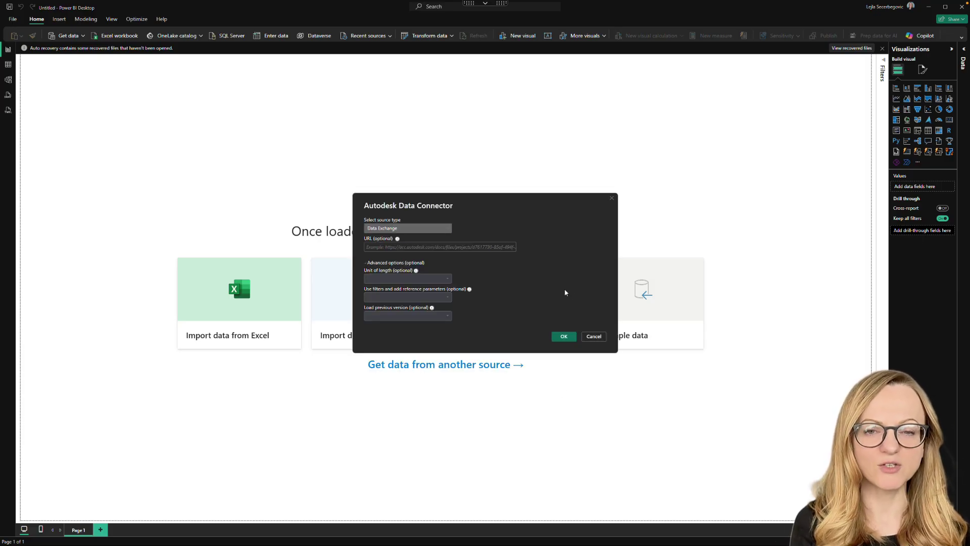
left_click(564, 336)
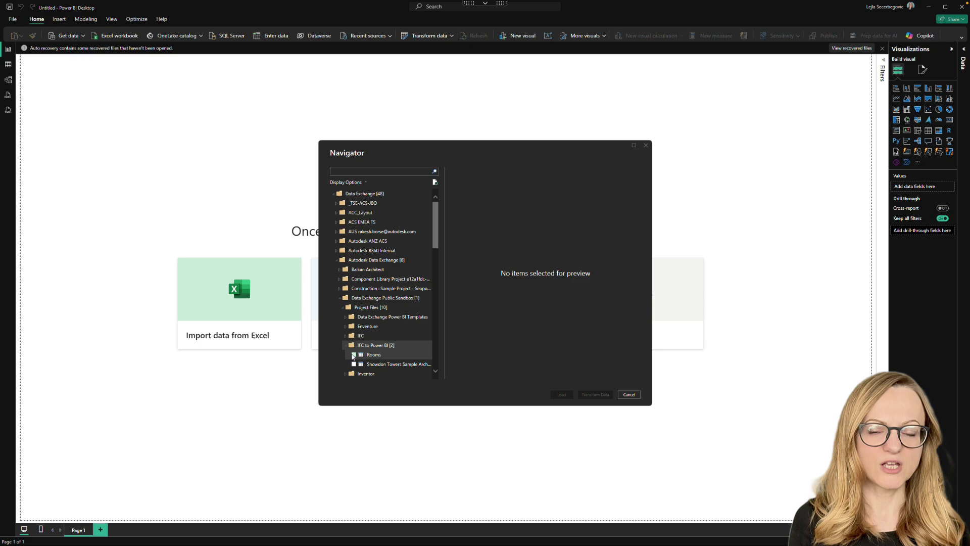
- Load the Rooms and Snowdon Towers basic model exchanges from the IFC to Power BI folder and expand the Rooms table's fields
left_click(354, 354)
left_click(354, 364)
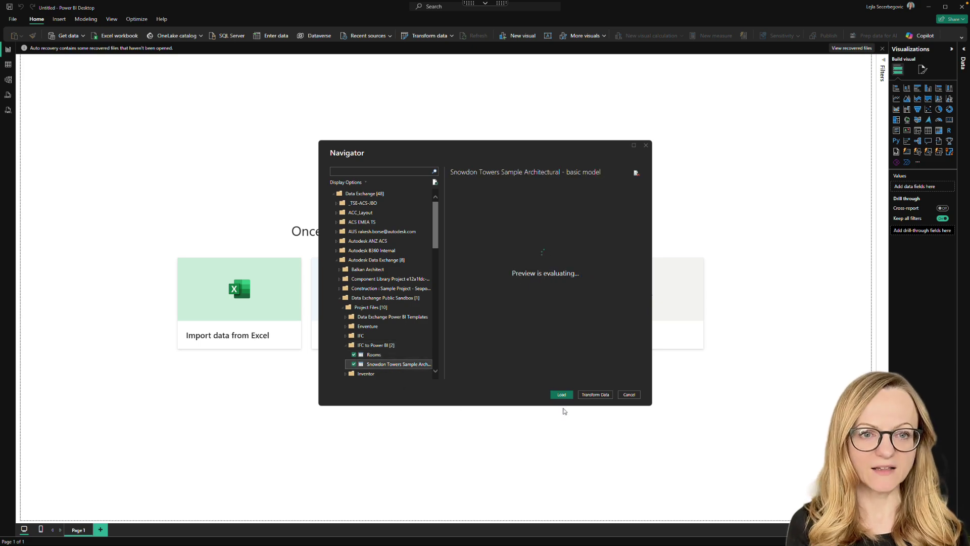
left_click(561, 395)
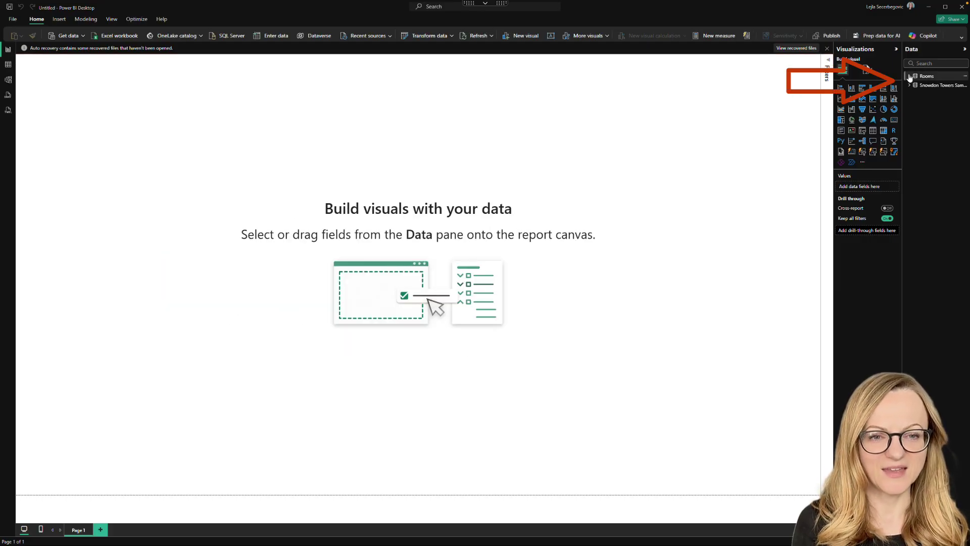
left_click(909, 76)
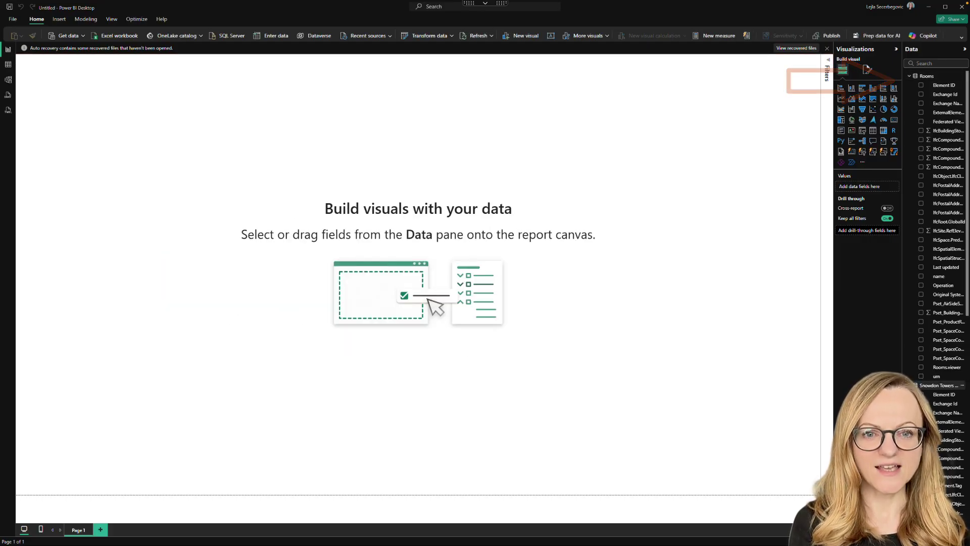
- Search for more visuals with "autodesk" and import the Autodesk, Inc. visual into the report
left_click(863, 164)
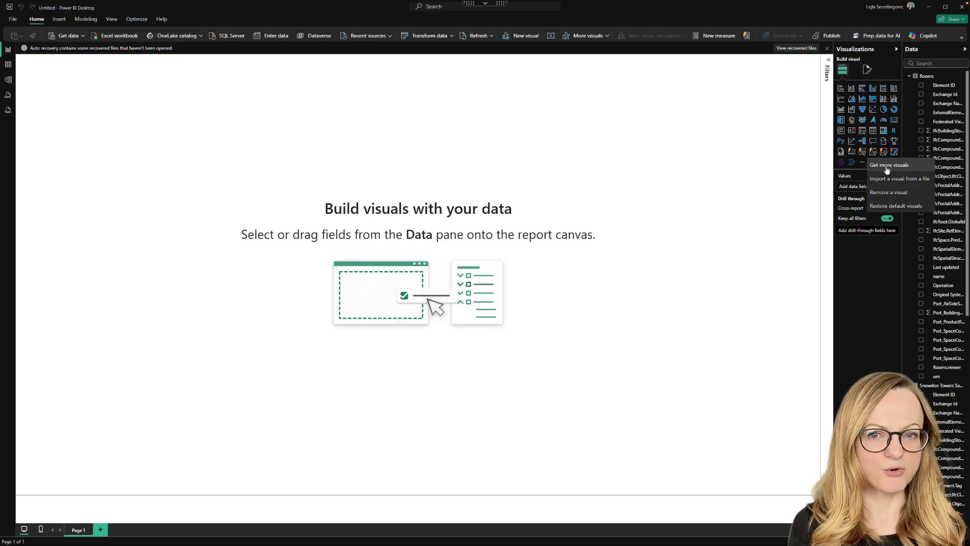
left_click(888, 165)
left_click(685, 167)
type("autodesk")
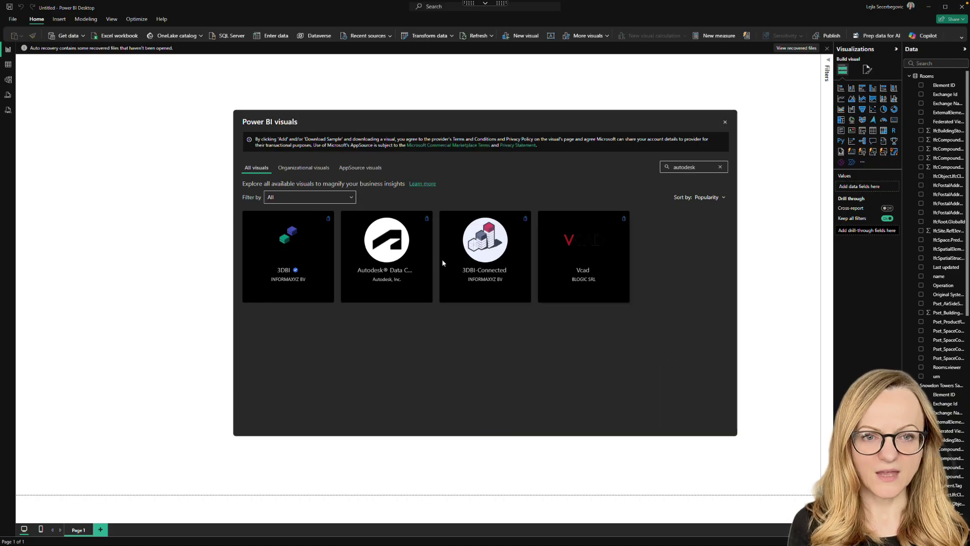
left_click(387, 248)
left_click(283, 229)
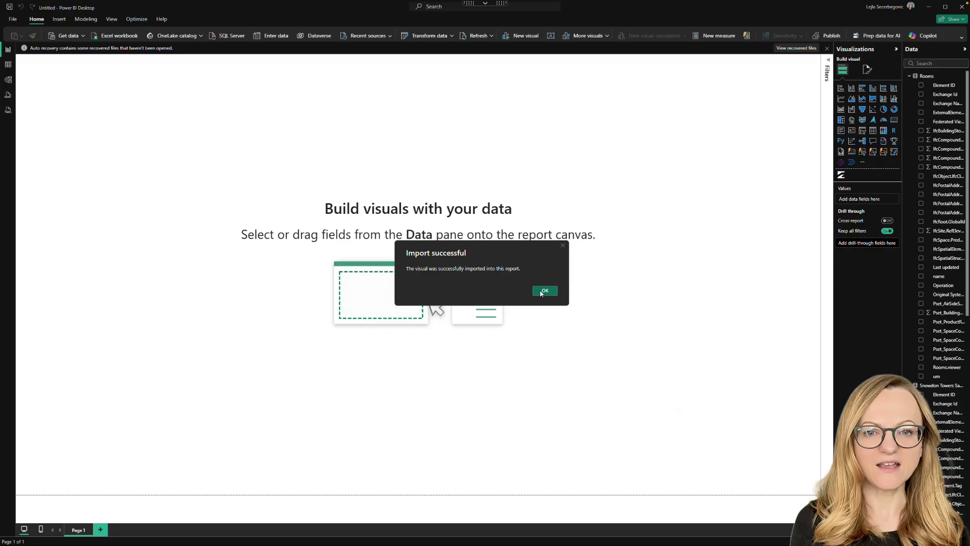
left_click(544, 291)
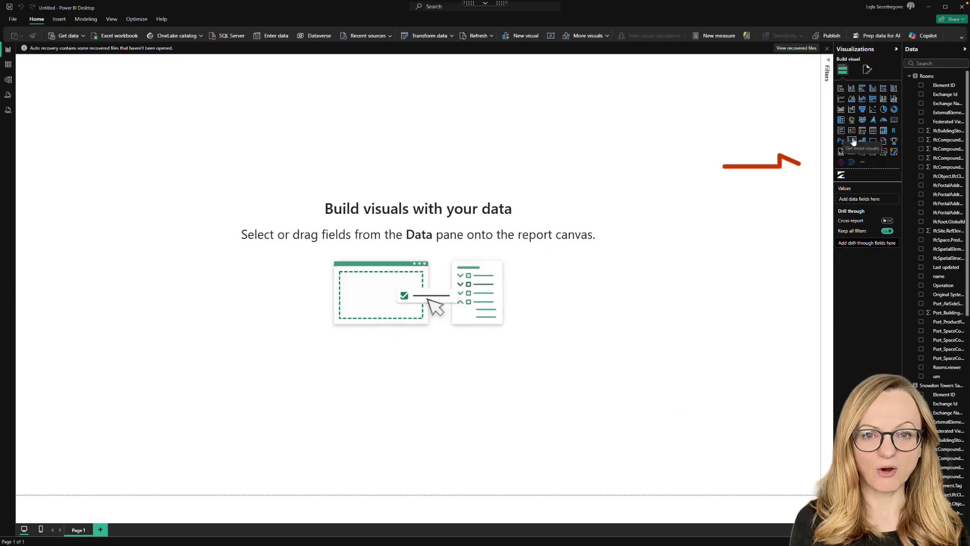
- Add the Autodesk viewer visual to the report page and enlarge it to roughly twice its width
left_click(841, 176)
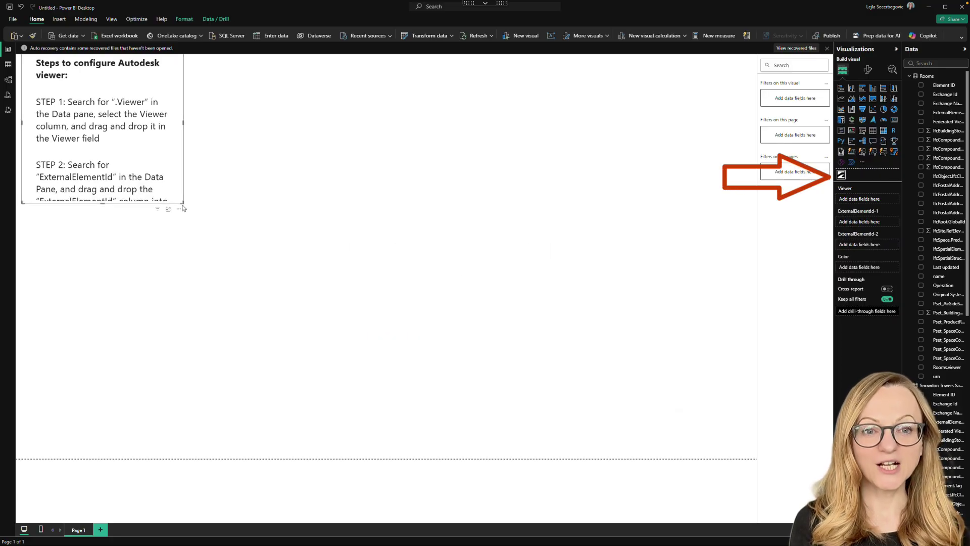
left_click_drag(183, 206, 364, 326)
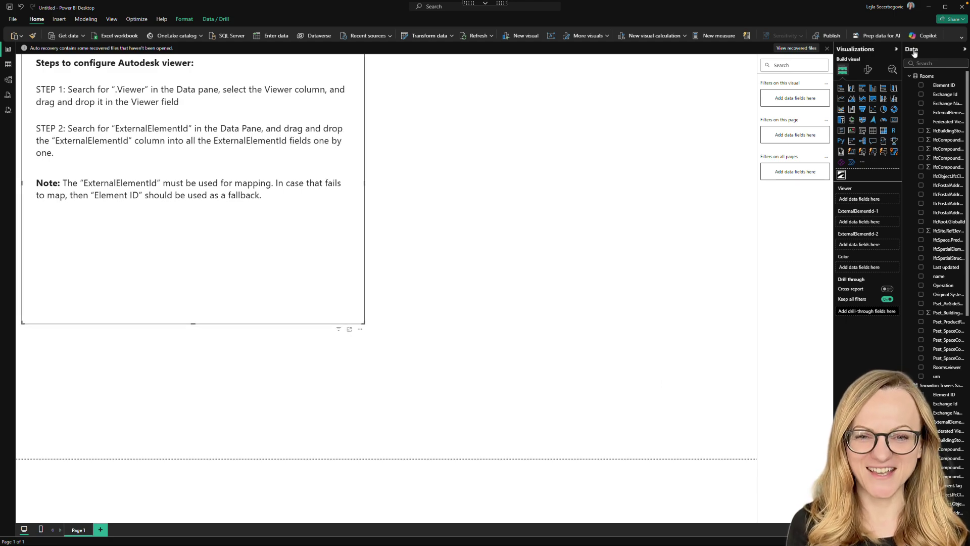
- Search the data fields for "viewer" and assign the Snowdon Towers table's own viewer column to the visual's Viewer field
left_click(924, 63)
type("viewer")
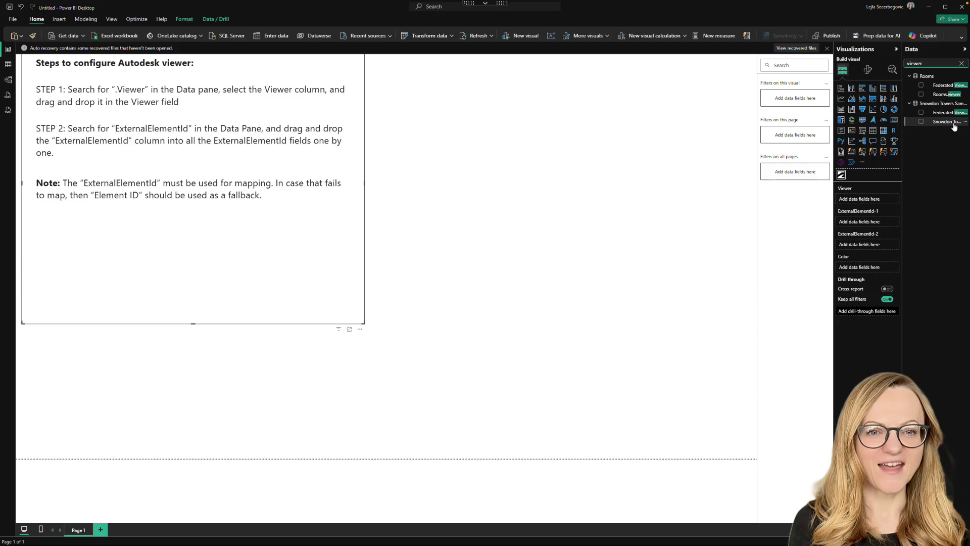
left_click_drag(954, 126, 877, 200)
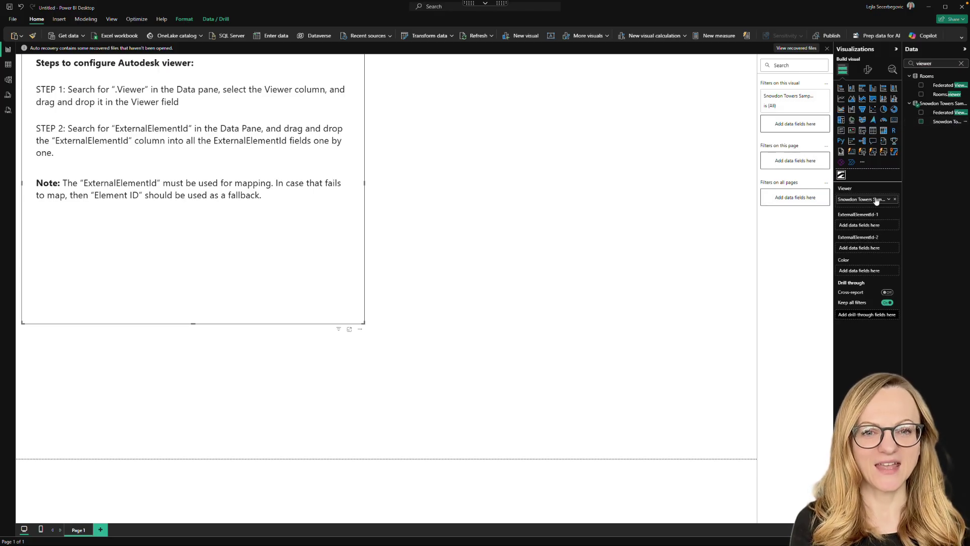
- Search the data fields for "external" and assign the Snowdon Towers table's ExternalElementId column to ExternalElementId-1
left_click_drag(923, 64, 903, 68)
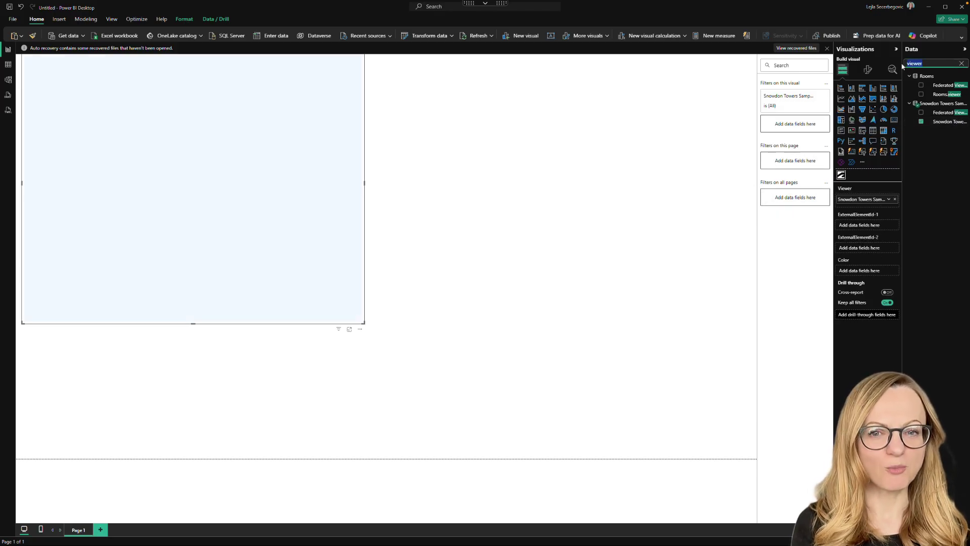
type("external")
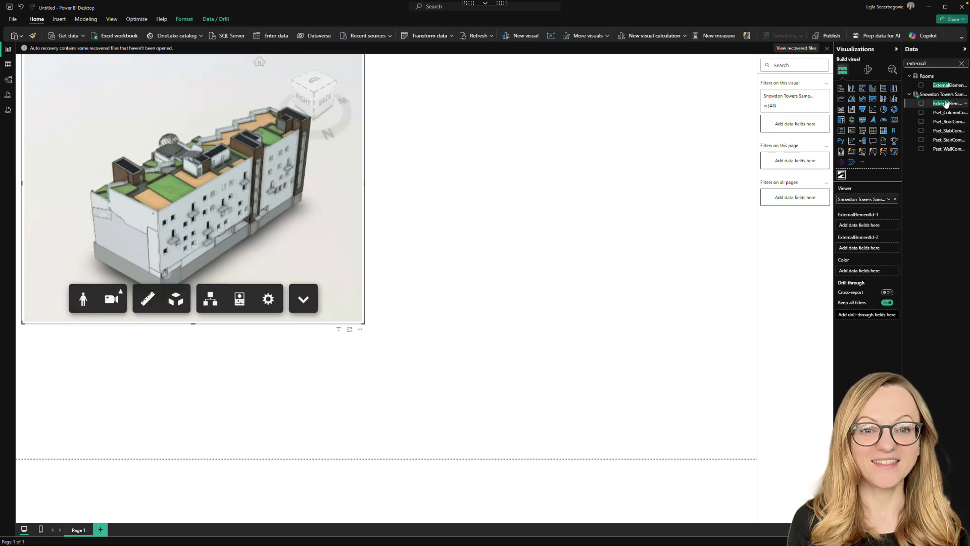
left_click_drag(946, 104, 867, 225)
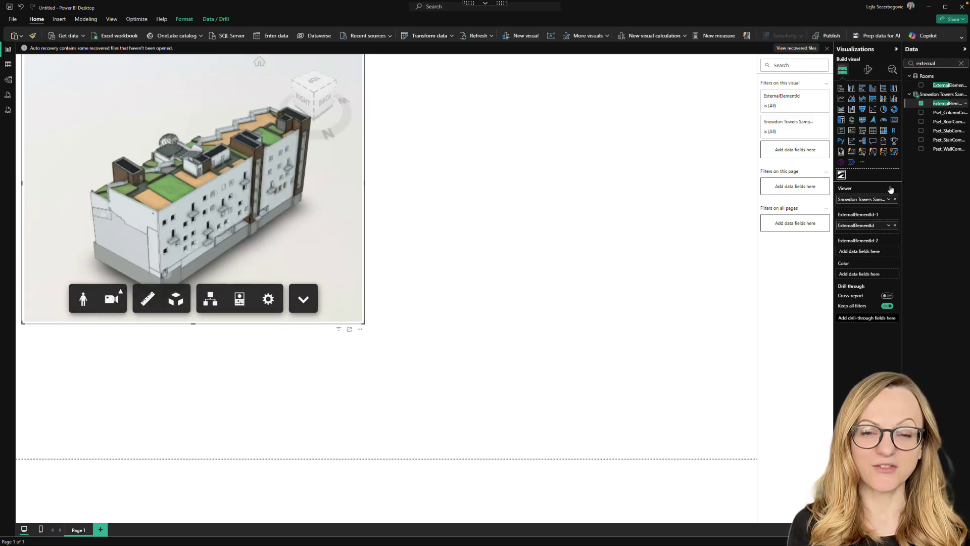
- Assign the Snowdon Towers table's ExternalElementId column to ExternalElementId-2 and orbit the model to show its front facade
left_click_drag(891, 189, 870, 251)
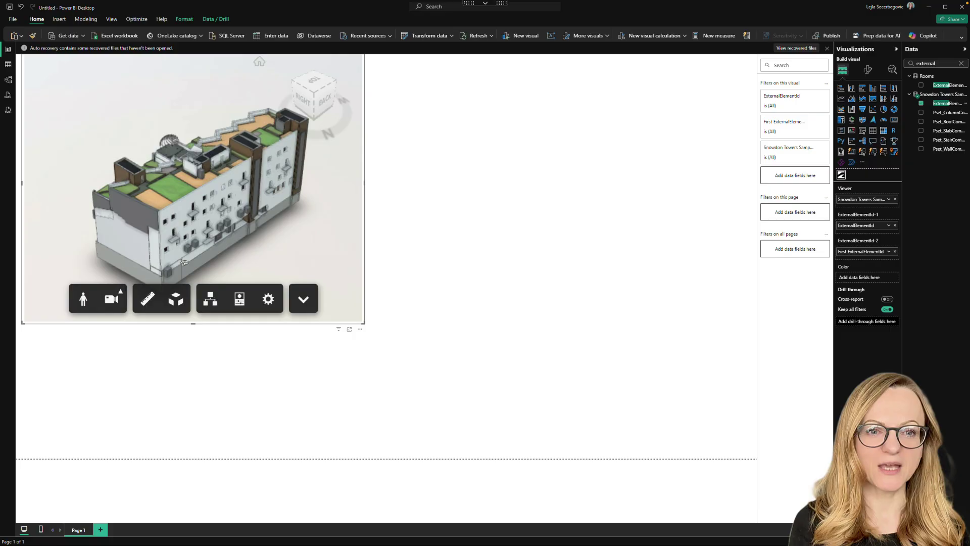
left_click_drag(184, 262, 321, 264)
left_click(419, 271)
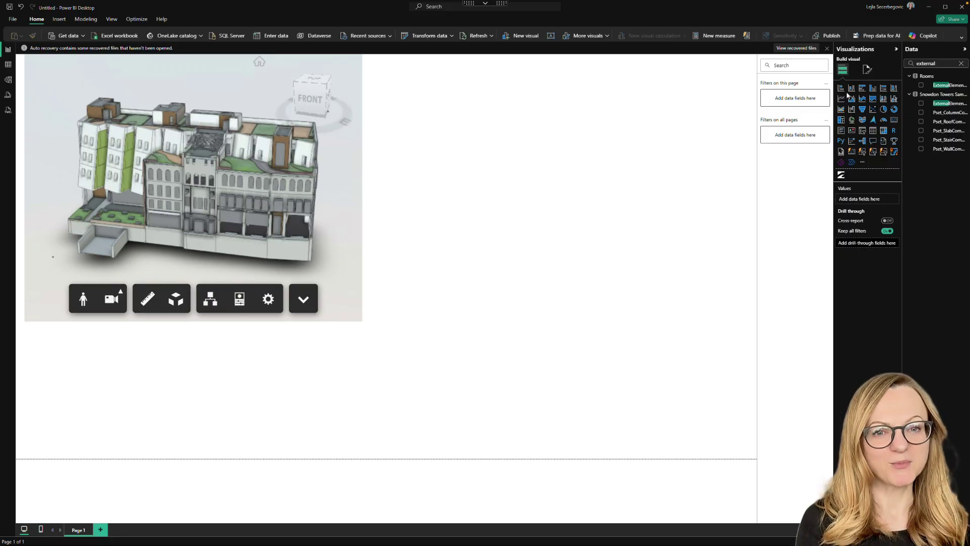
- Add a stacked bar chart with the Snowdon Towers table's IfcObject.IfcClass on the Y-axis and its count on the X-axis
left_click(841, 89)
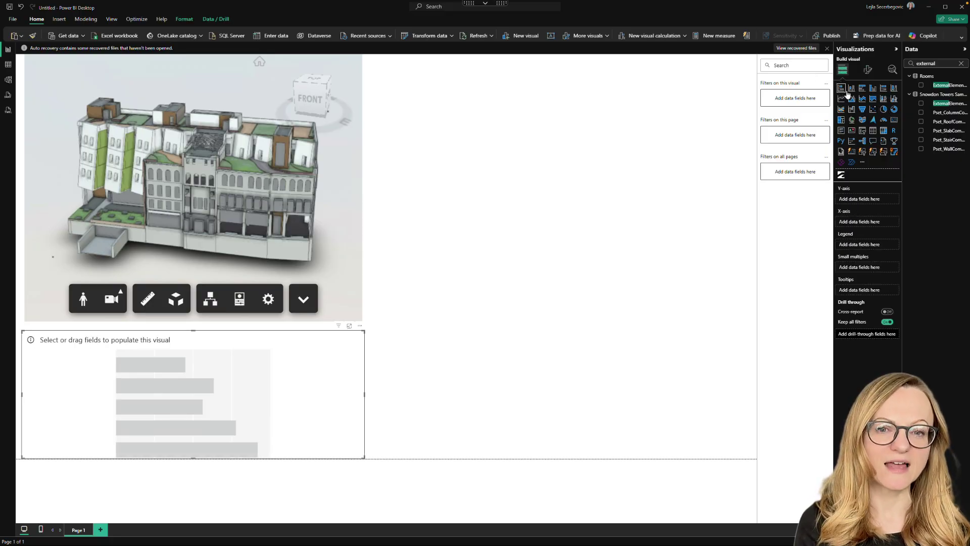
left_click(962, 64)
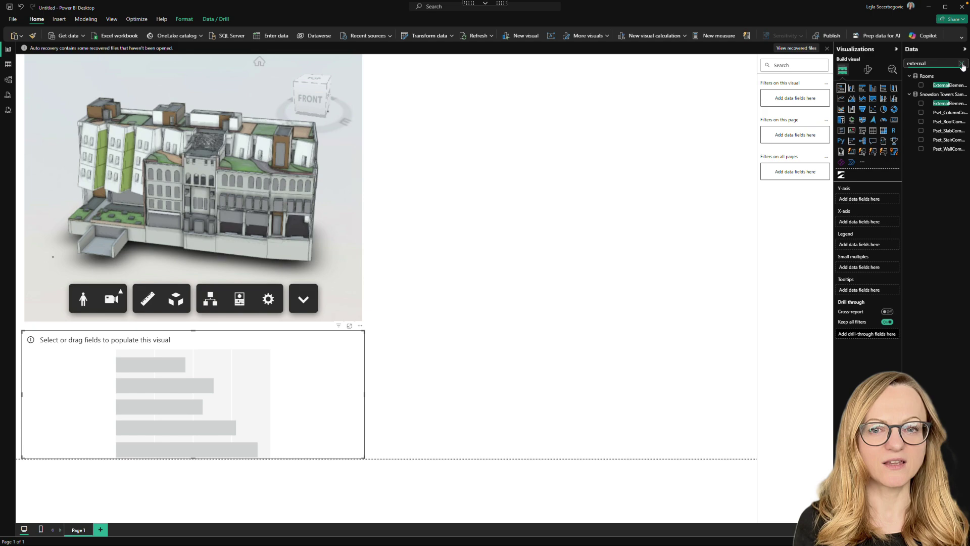
type("ifcclass")
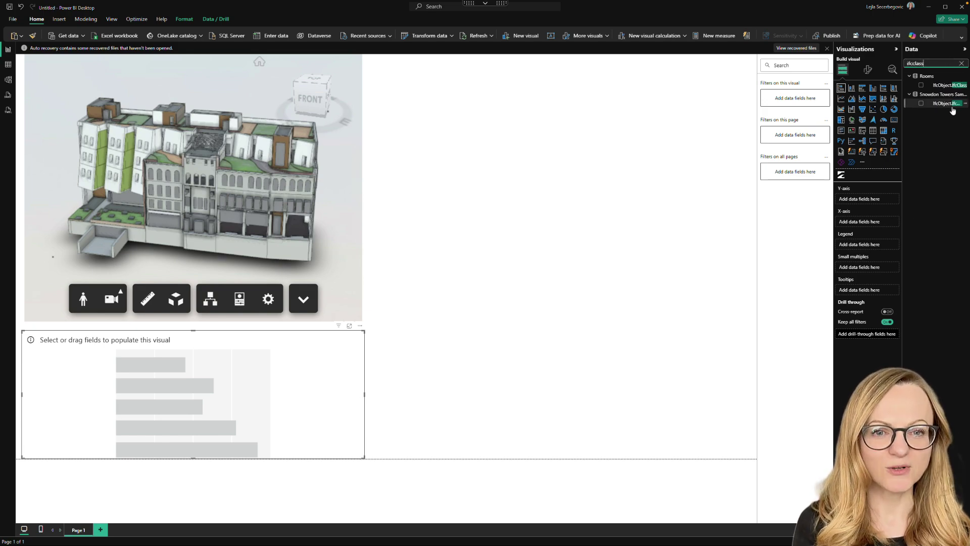
left_click_drag(953, 110, 873, 224)
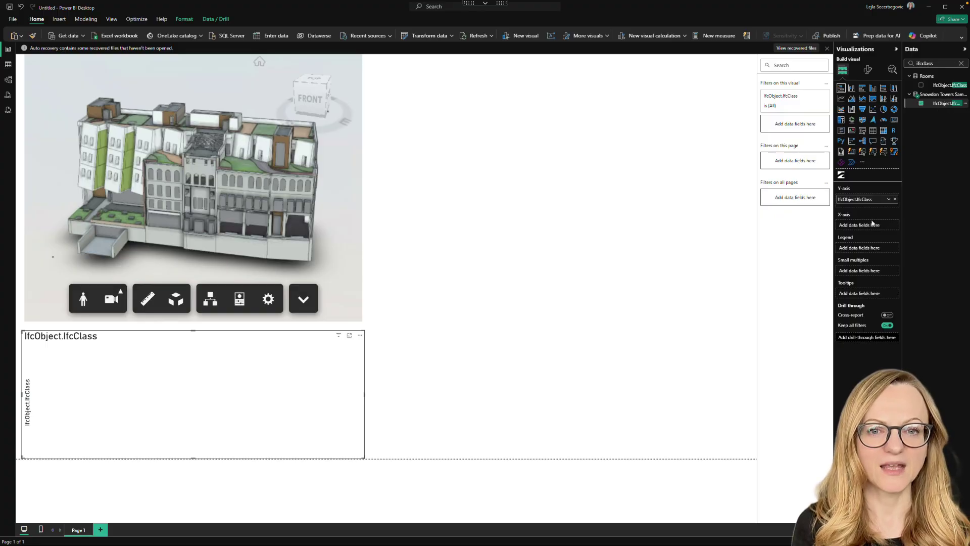
left_click(495, 388)
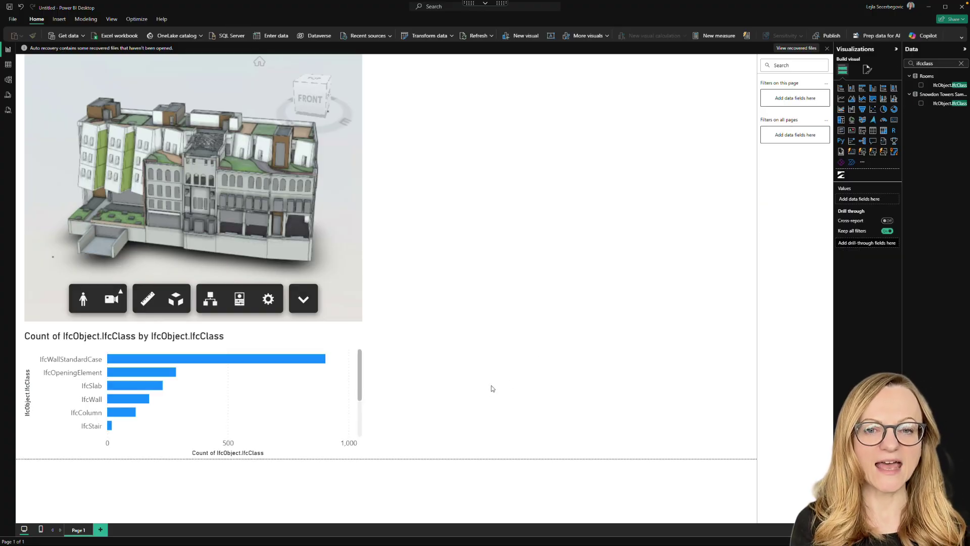
- Test cross-filtering by selecting the IfcSlab bar in the chart and a lower front wall in the model, and clear the selection
left_click(146, 386)
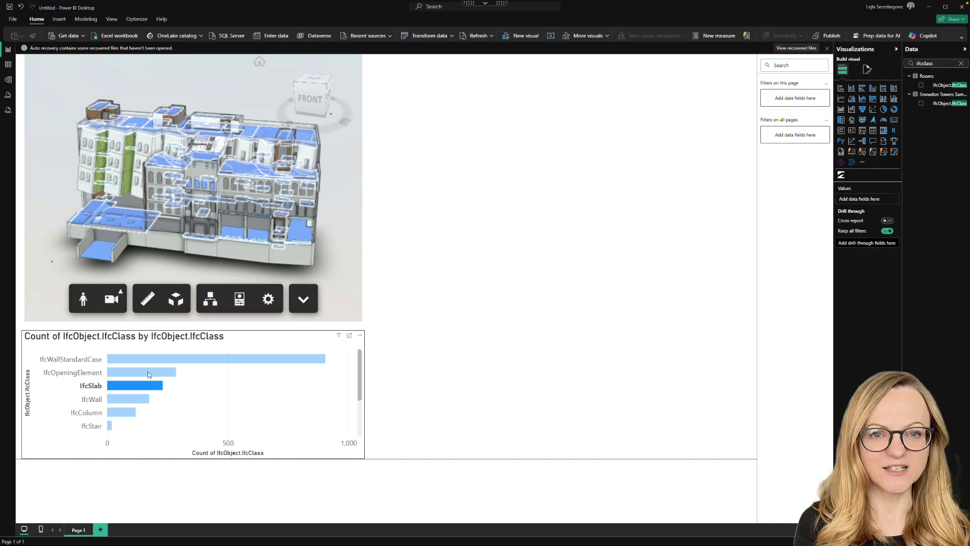
left_click(267, 248)
left_click(267, 248)
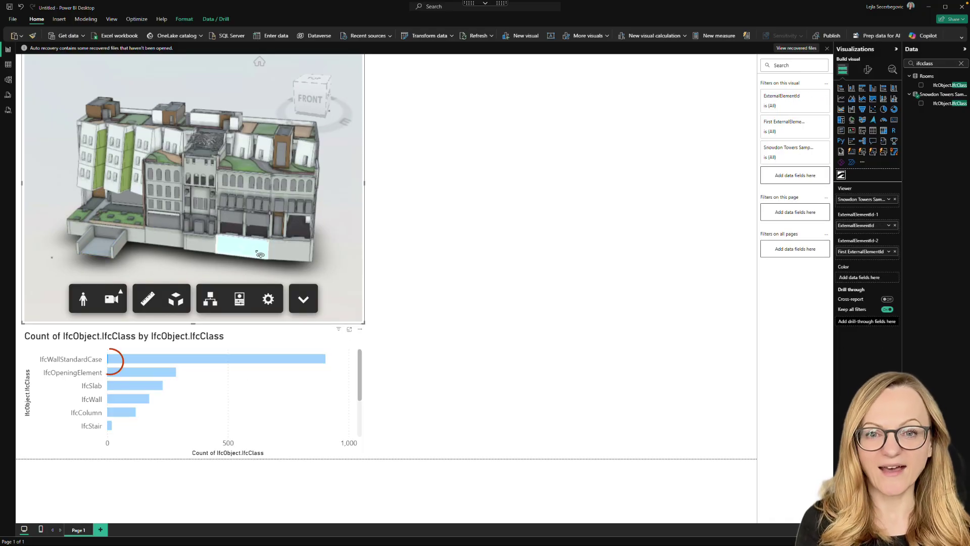
left_click(305, 265)
left_click(509, 283)
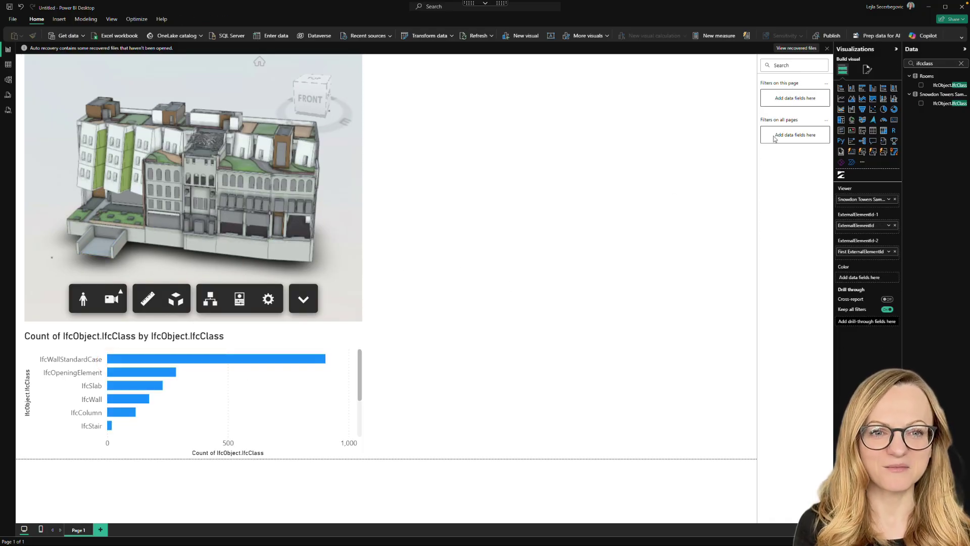
- Add a table visual to the report page beside the model viewer
left_click(872, 130)
double_click(924, 63)
type("name")
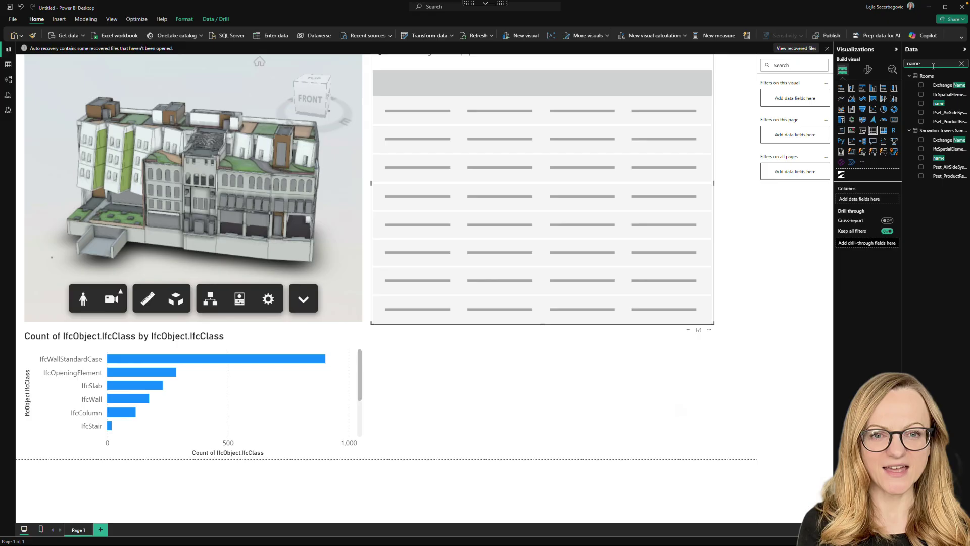
left_click_drag(939, 158, 869, 200)
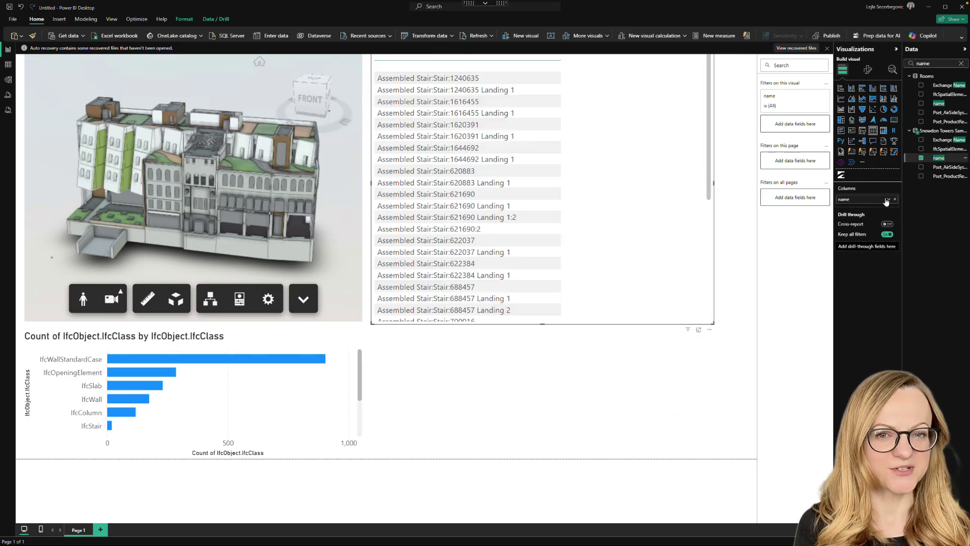
left_click(892, 199)
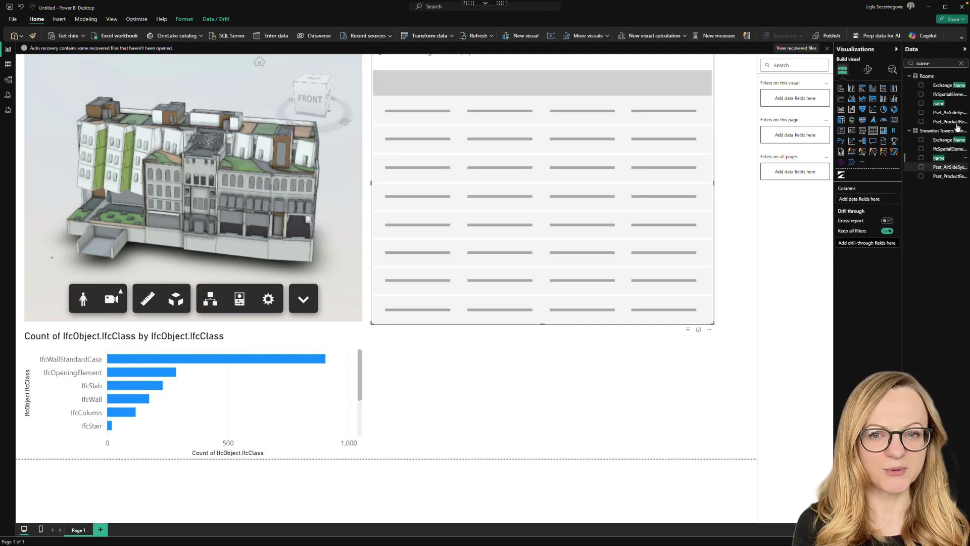
left_click(962, 64)
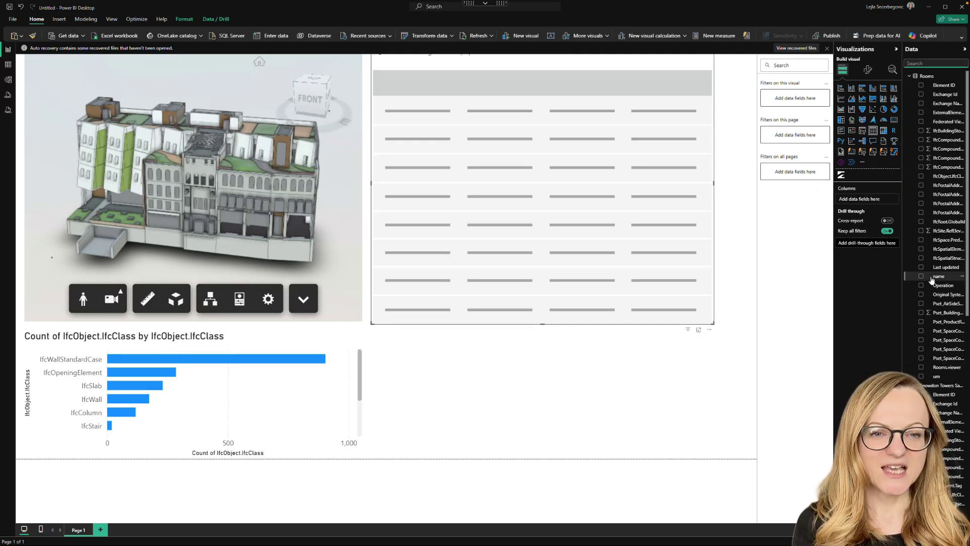
- Examine the property columns in the Snowdon Towers table's raw data and return to the report page
left_click(9, 64)
left_click(924, 85)
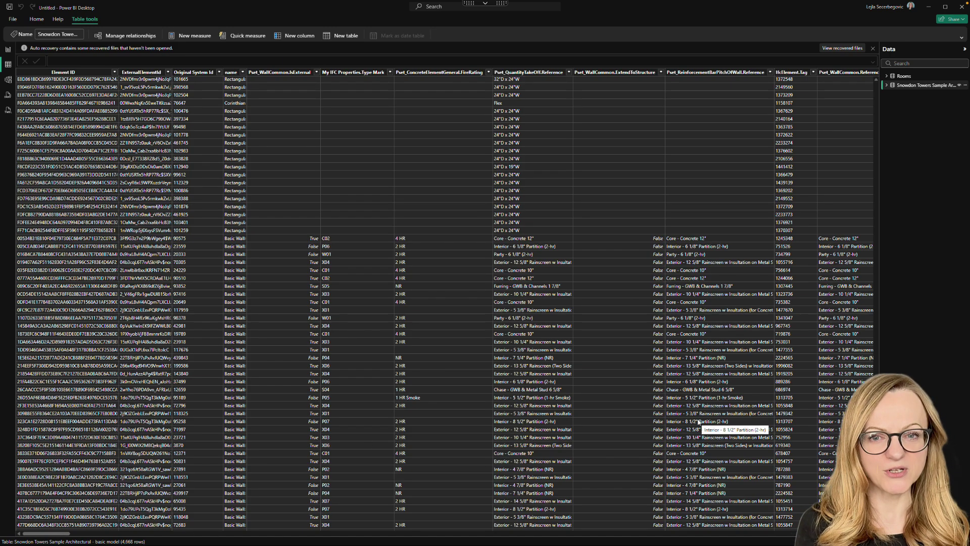
left_click_drag(63, 533, 115, 539)
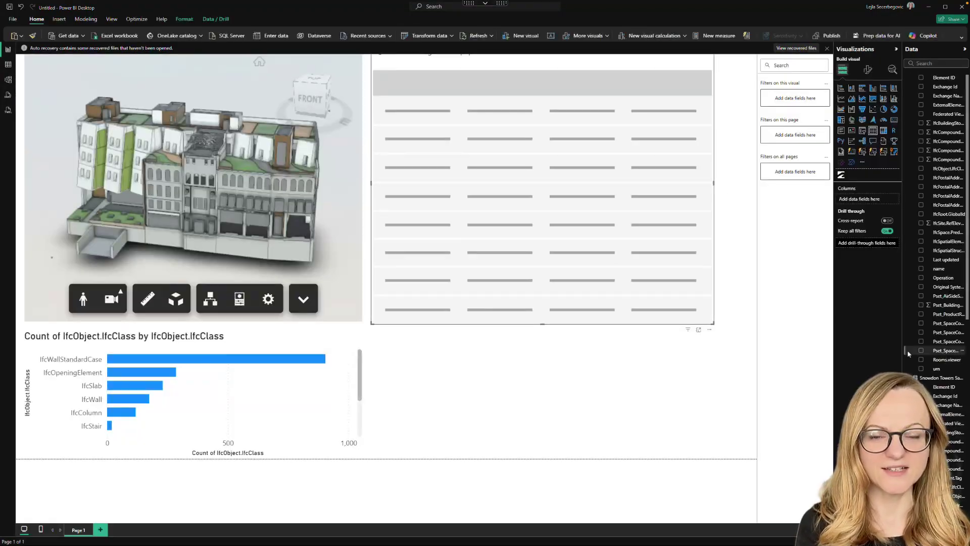
- Fill the table visual with the Snowdon Towers columns Type Mark, Level, Pset_WallCommon.Reference and Pset_WallCommon.FireRating, widening the field list to read names
left_click_drag(905, 353, 855, 355)
scroll(930, 349, "down", 10)
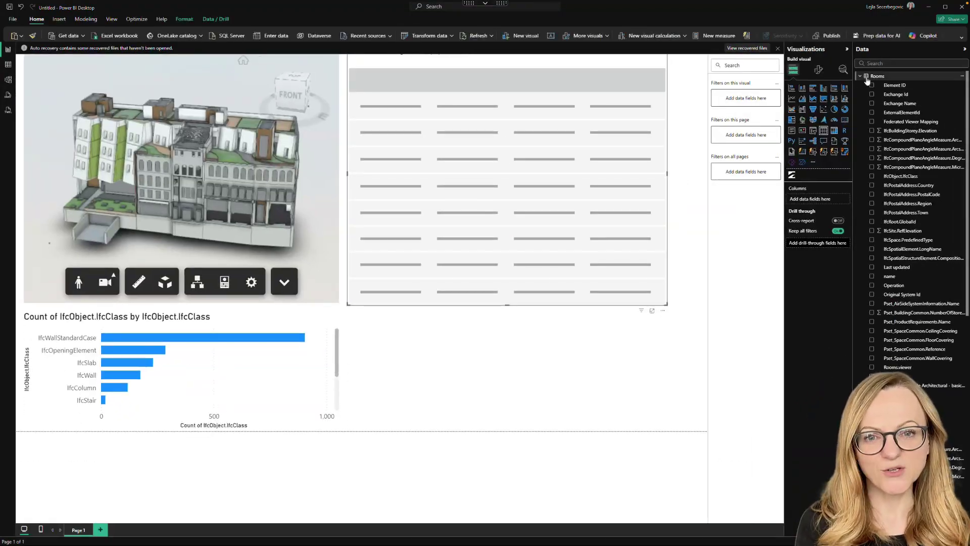
left_click(871, 229)
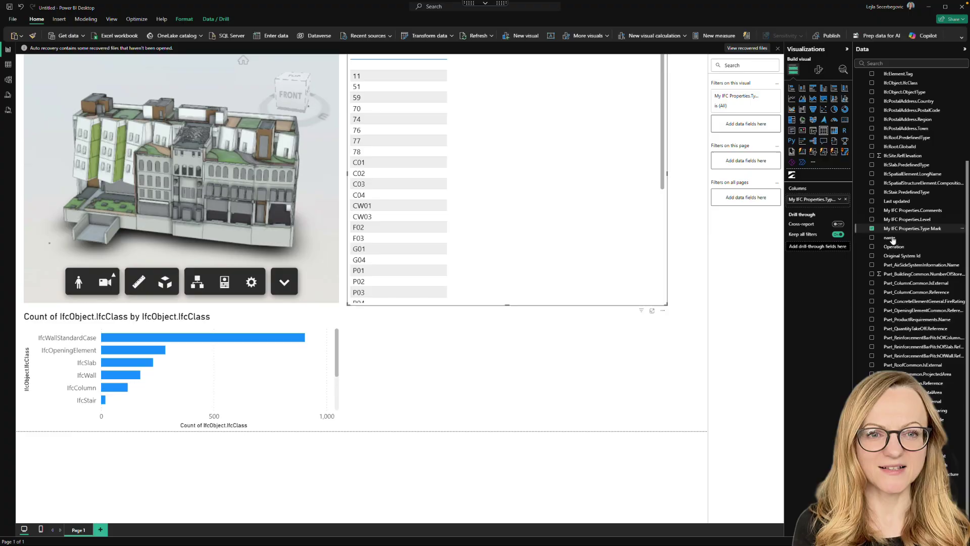
left_click(871, 219)
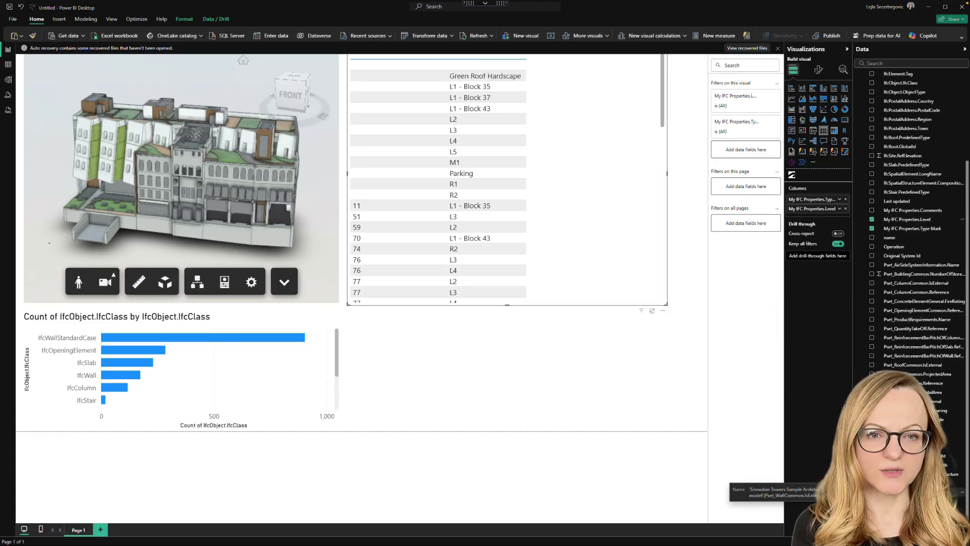
left_click(871, 510)
left_click(871, 483)
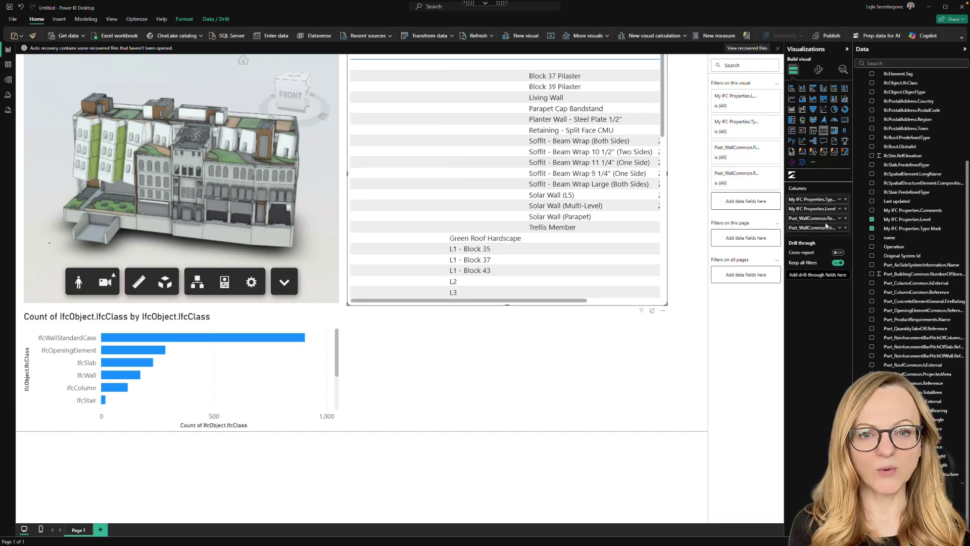
- Filter the table visual by IfcObject.IfcClass to IfcWall and IfcWallStandardCase, and widen the table so all four columns fit
scroll(905, 316, "up", 5)
left_click_drag(900, 194, 745, 192)
scroll(746, 172, "down", 2)
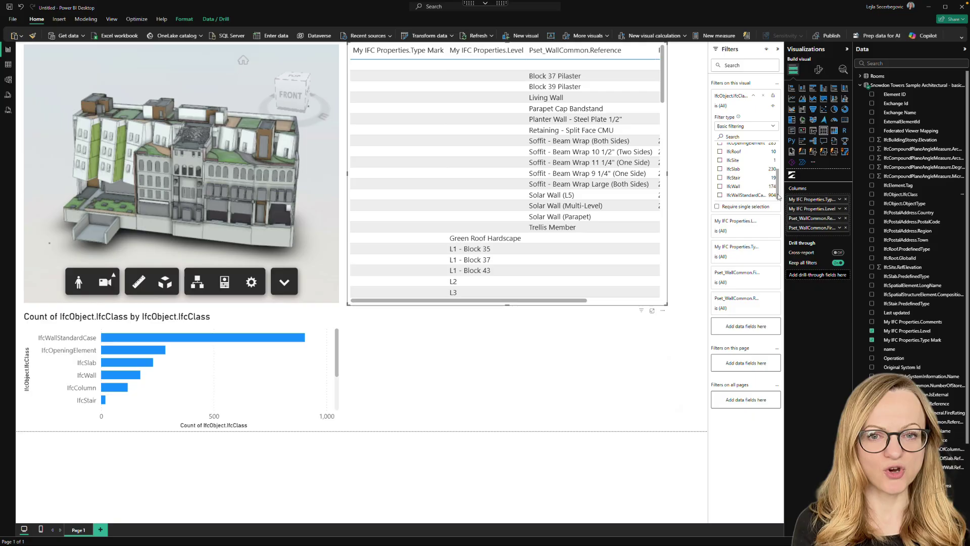
left_click(719, 186)
left_click(720, 194)
left_click_drag(667, 237, 705, 245)
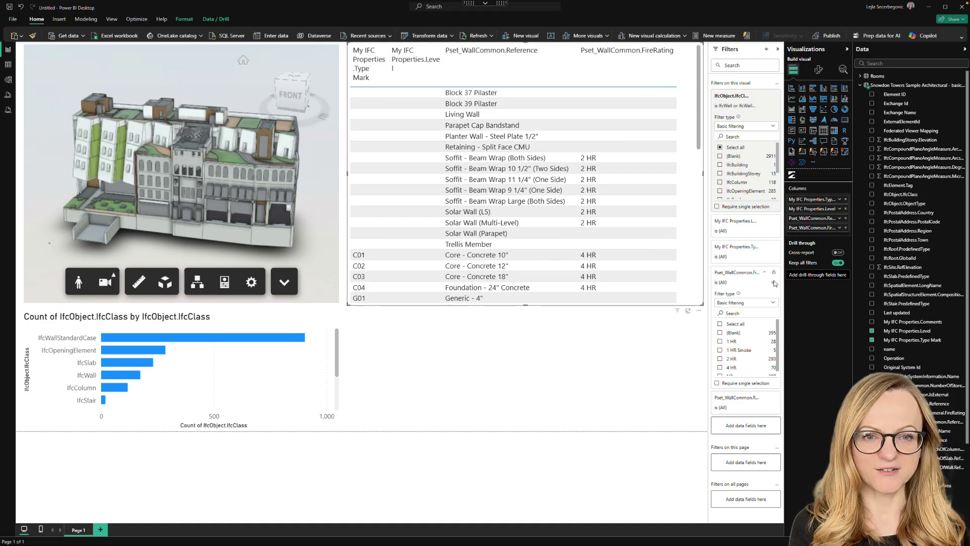
- Filter the table visual's My IFC Properties.Type Mark column to only (Blank) values
left_click(765, 247)
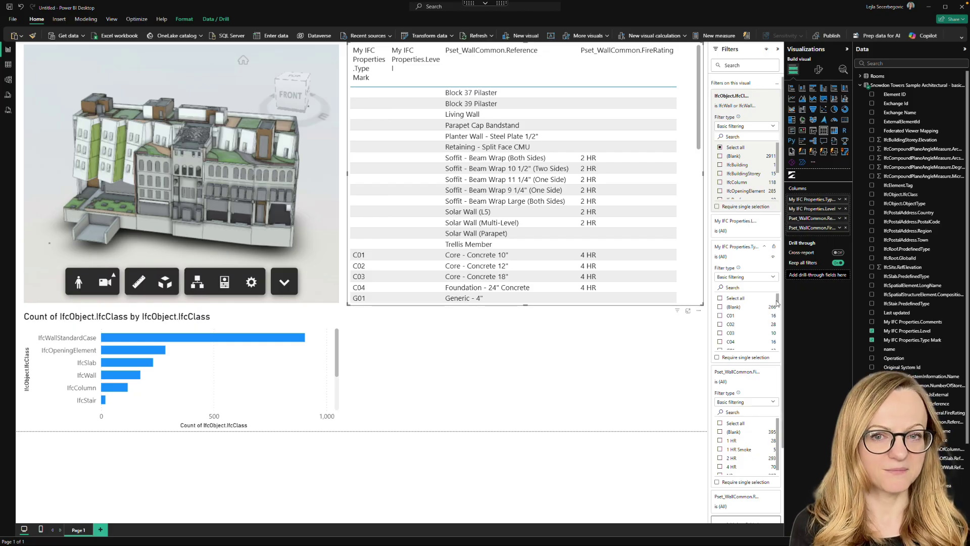
left_click(721, 308)
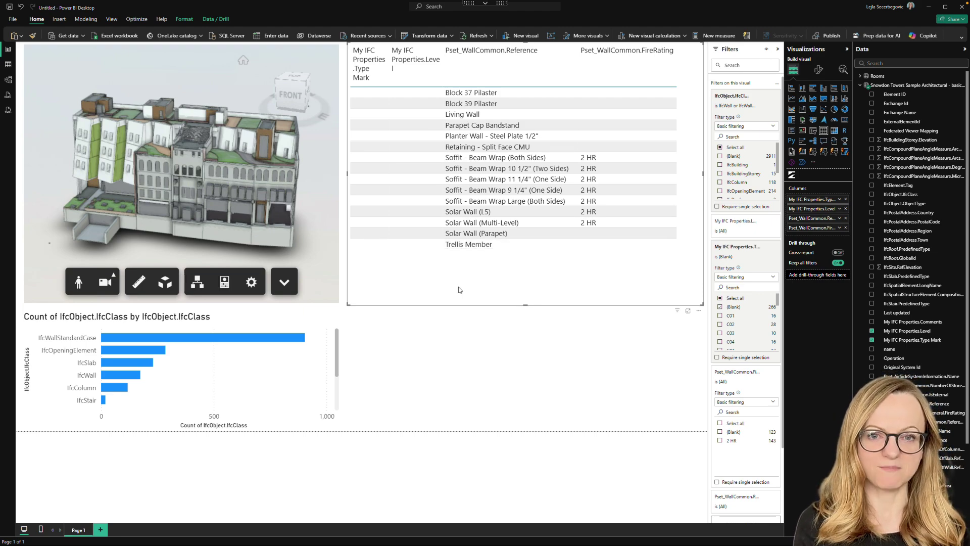
left_click(498, 367)
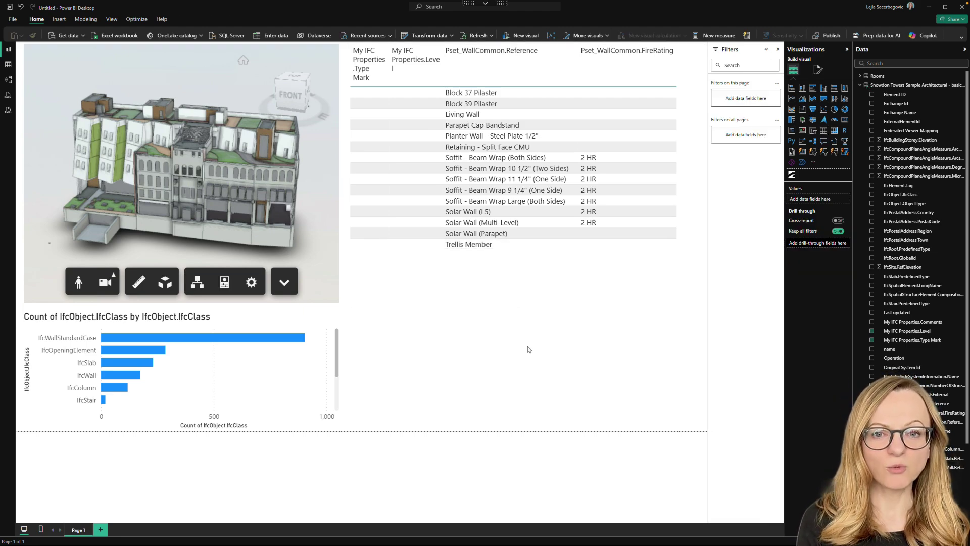
- Rename the table visual's four columns to Type Mark, Level, Name and FireRating
left_click(566, 292)
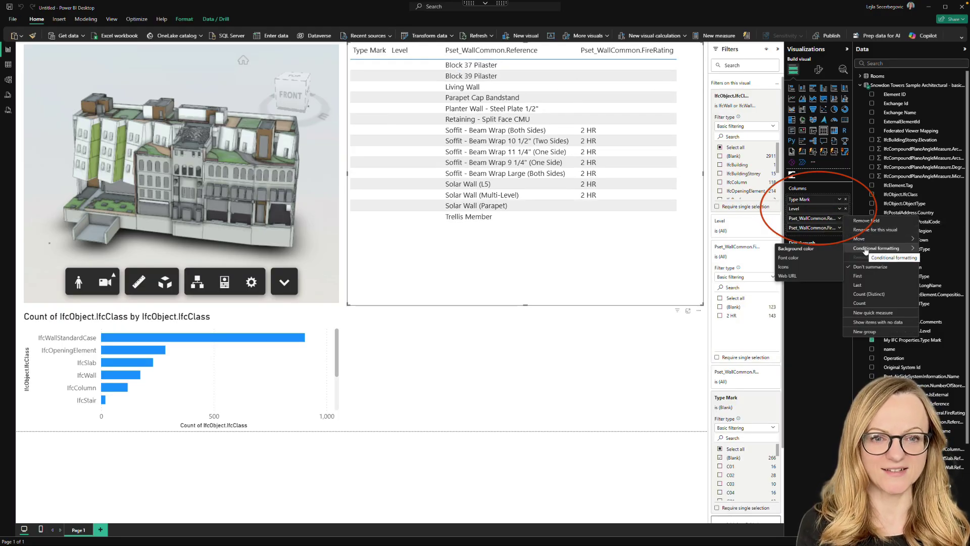
left_click(839, 227)
left_click(859, 242)
key("Return")
- Title the table visual "Walls With missing Type Mark" and give the title a red background
left_click(818, 69)
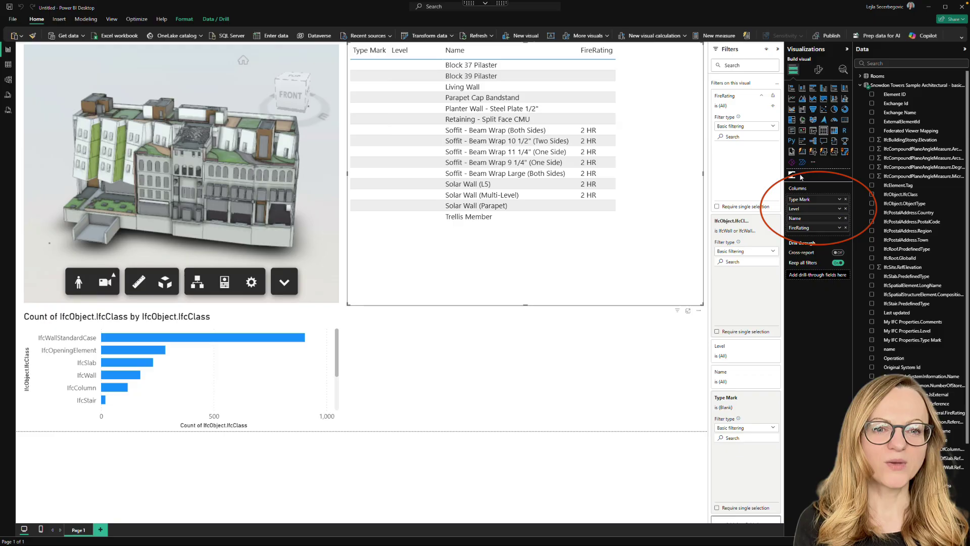
left_click(815, 178)
type("Walls With missing Type Mark")
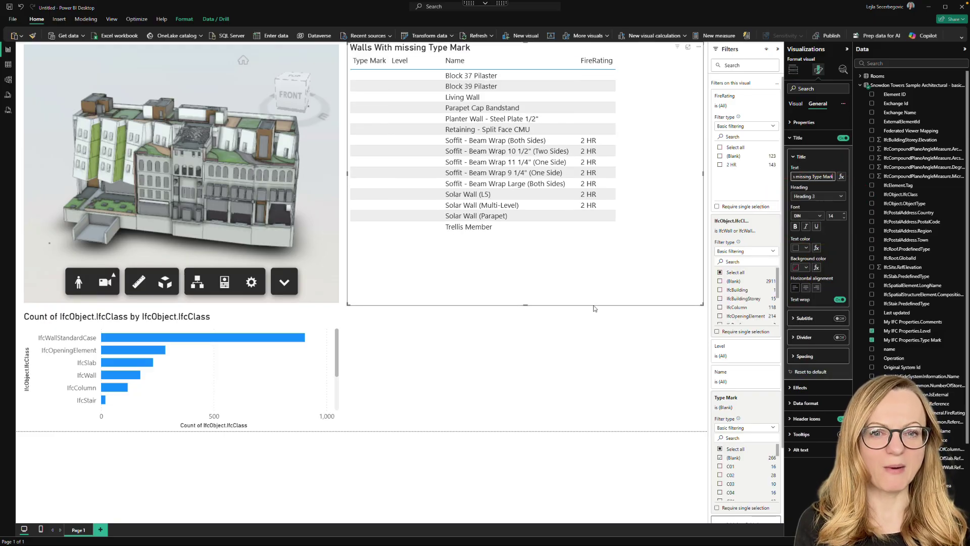
left_click(807, 268)
left_click(850, 288)
left_click(617, 325)
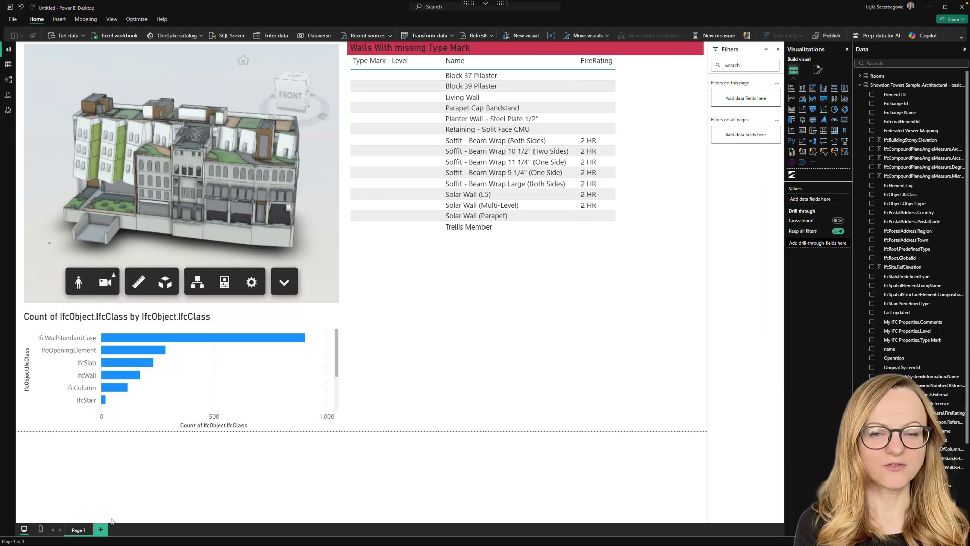
- Add a second report page with an Autodesk viewer visual and enlarge it to roughly twice its width
left_click(102, 531)
left_click(791, 176)
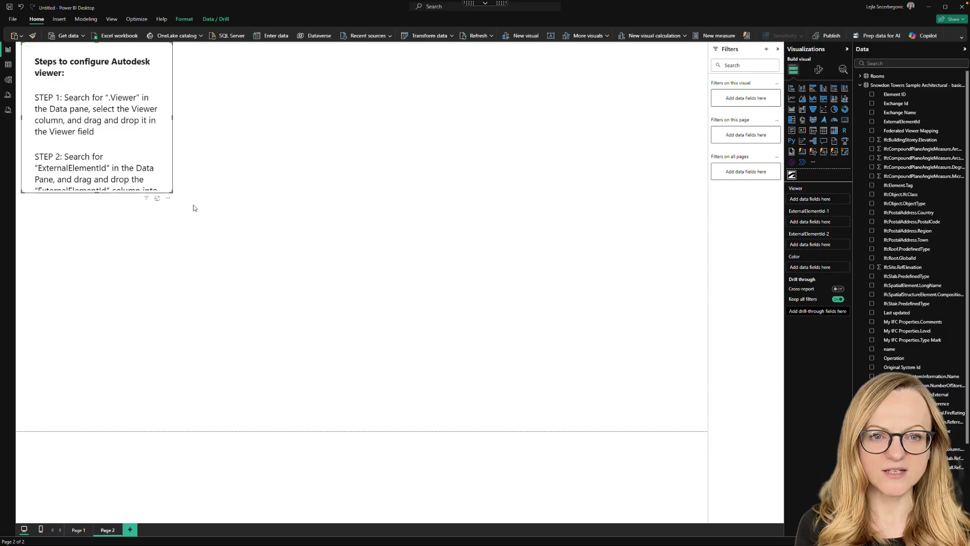
left_click_drag(174, 195, 347, 292)
- Assign the Rooms table's Rooms.viewer column to the Viewer field and its ExternalElementId column to both ExternalElementId fields
left_click(889, 63)
type("viewer")
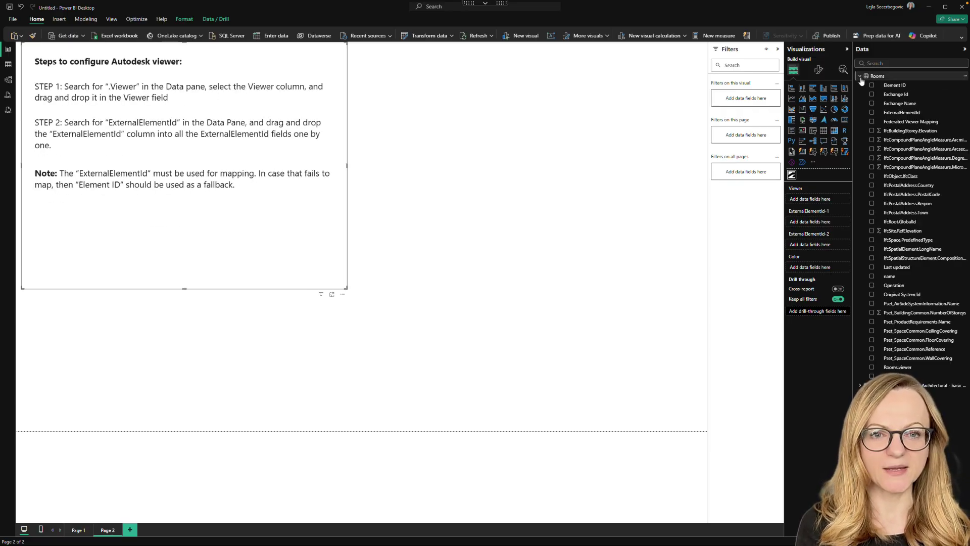
left_click_drag(901, 96, 811, 199)
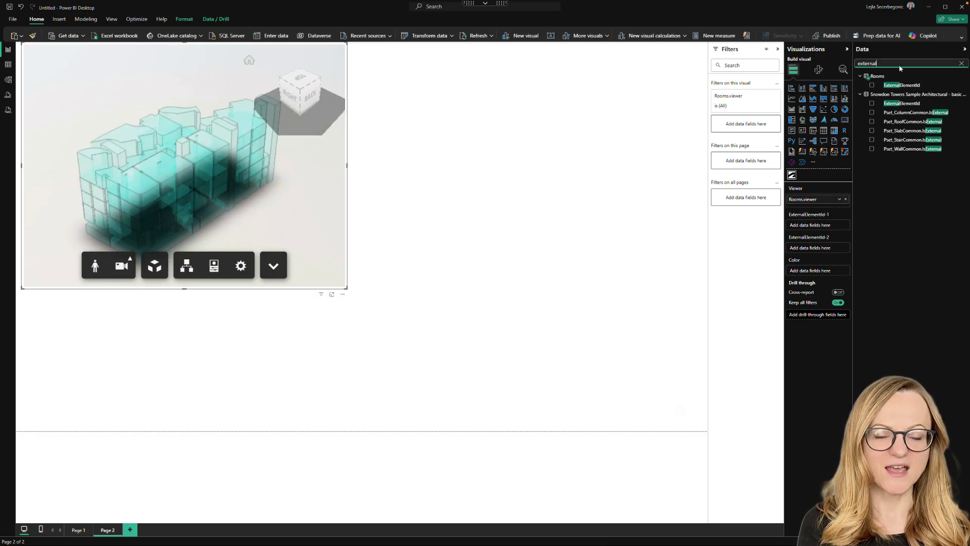
type("external")
left_click_drag(902, 84, 814, 251)
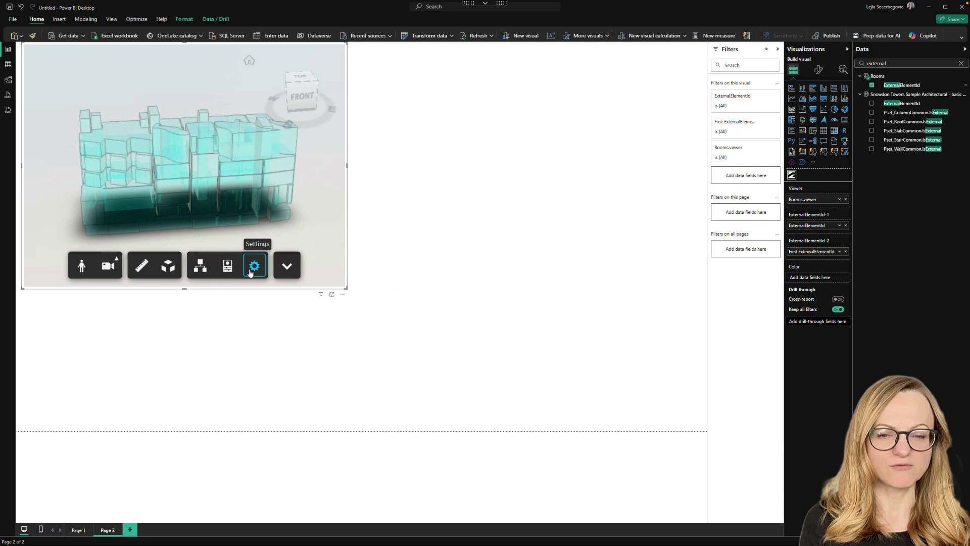
- Turn off the ground shadow in the rooms viewer's appearance settings and close the settings
left_click(254, 266)
left_click(216, 90)
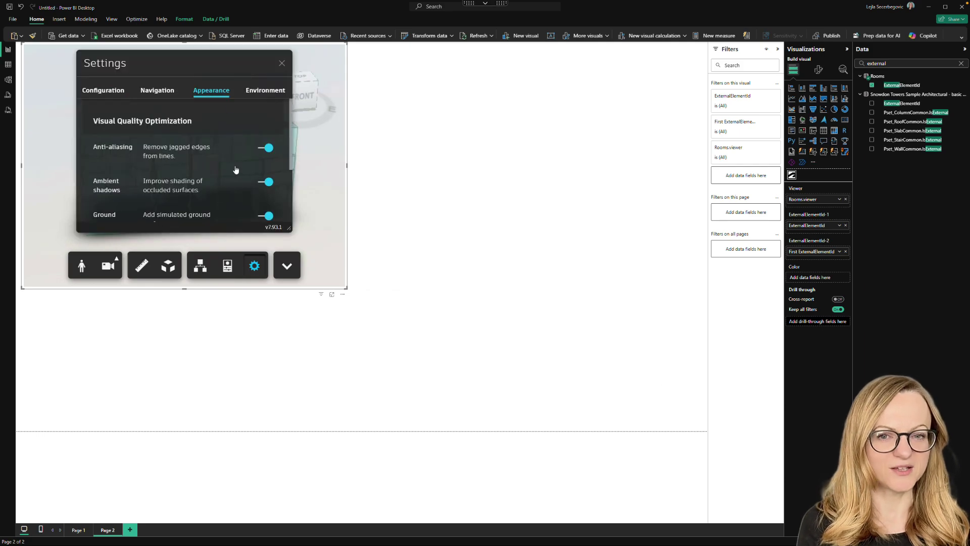
left_click(264, 216)
left_click(281, 64)
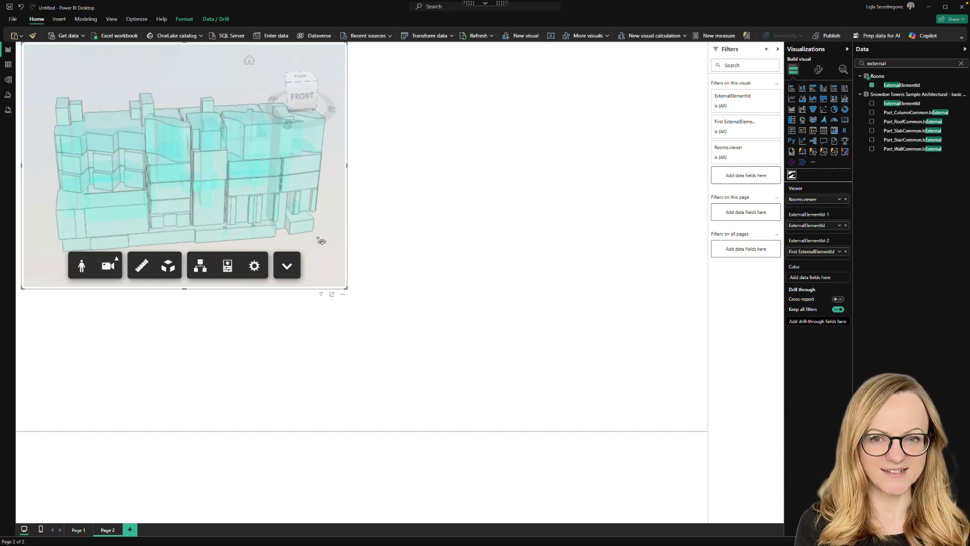
- Add a pie chart using the Rooms table's Pset_SpaceCommon.FloorCovering column for both Legend and Values
left_click_drag(212, 198, 260, 191)
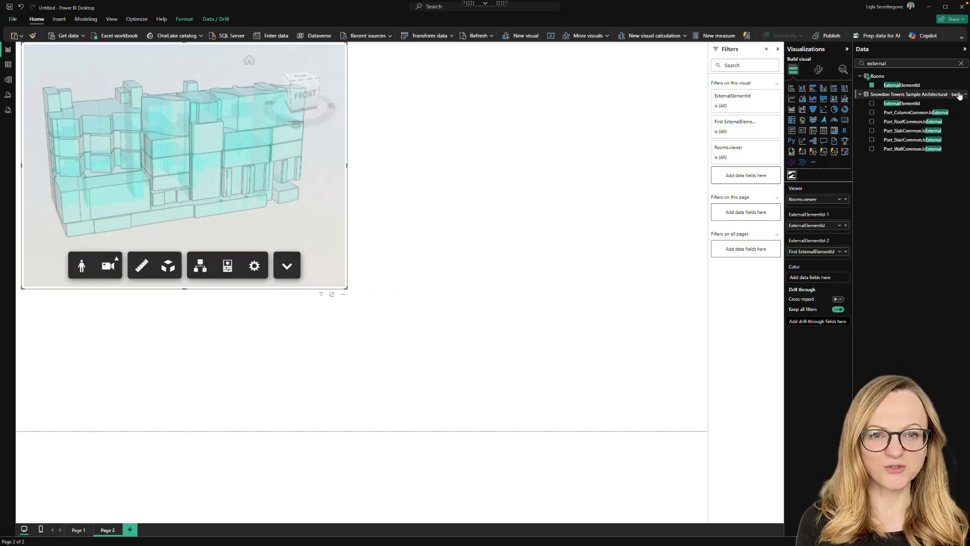
left_click(961, 63)
left_click(651, 142)
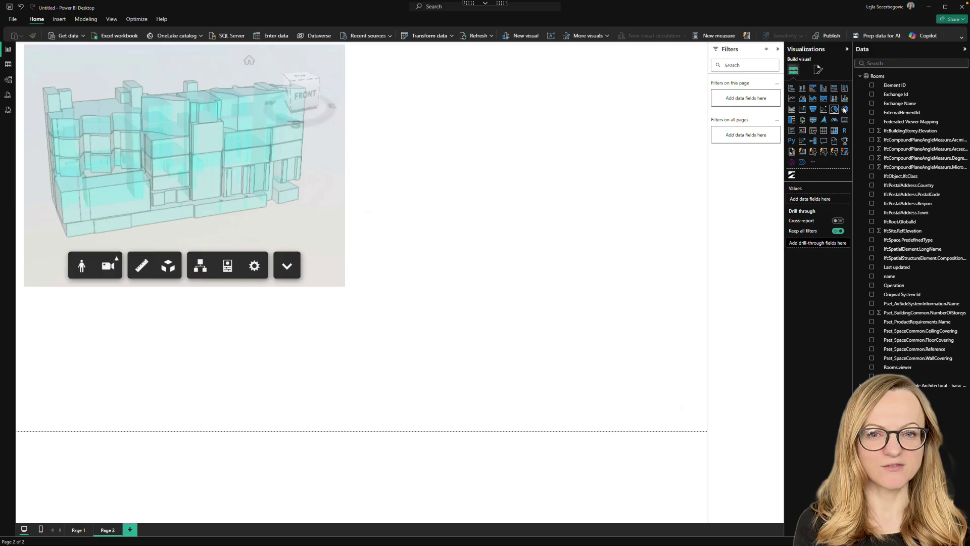
left_click(834, 109)
left_click(871, 339)
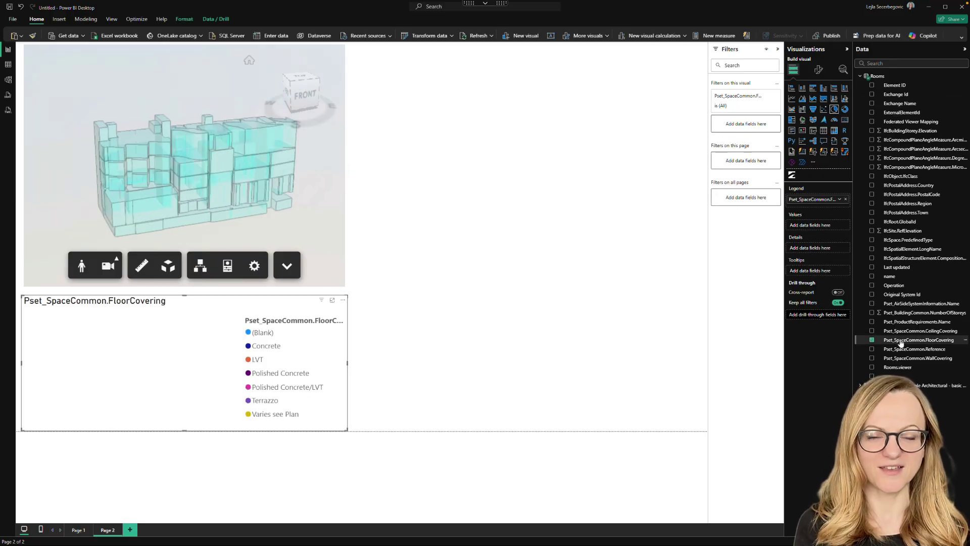
left_click_drag(918, 340, 829, 230)
left_click(451, 353)
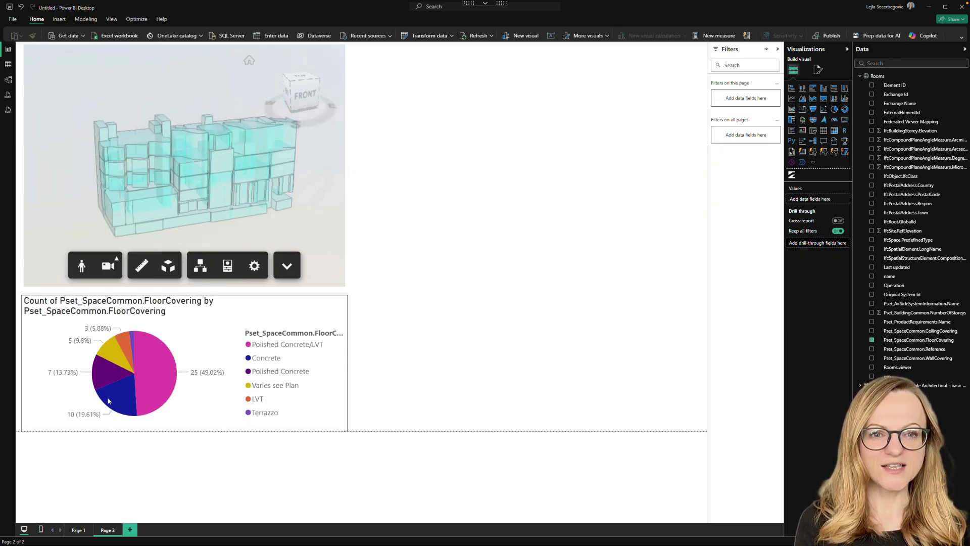
- Cross-highlight rooms in the viewer by the Polished Concrete/LVT, Concrete and Polished Concrete slices of the floor covering chart
left_click(148, 384)
left_click(120, 390)
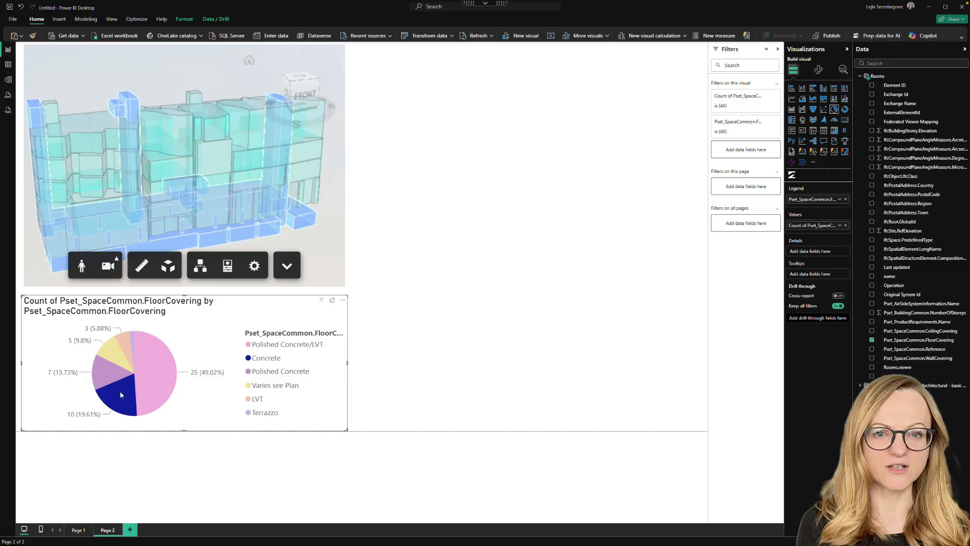
left_click(112, 372)
- Colour the rooms viewer by floor covering by assigning Pset_SpaceCommon.FloorCovering to its Color field
left_click(332, 278)
left_click(328, 274)
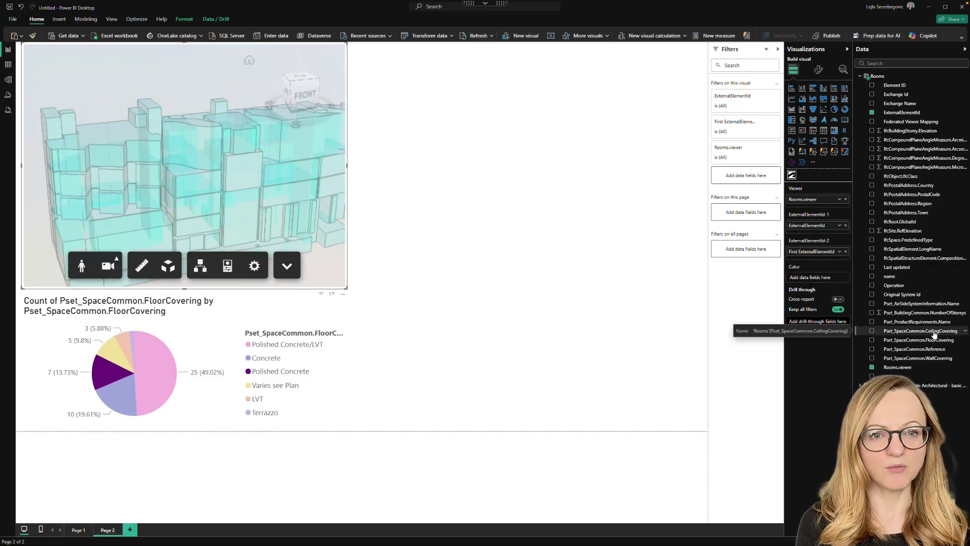
left_click_drag(916, 343, 816, 279)
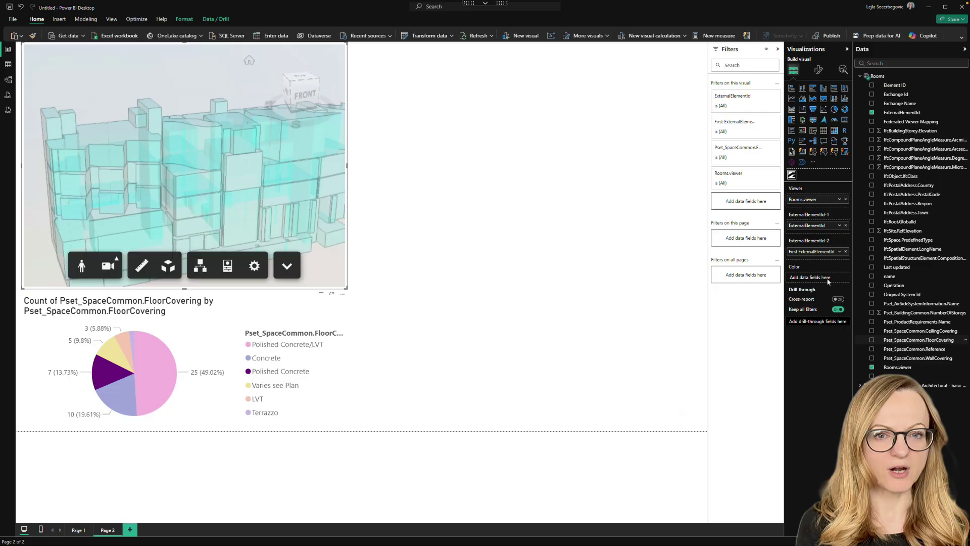
left_click(461, 315)
left_click(325, 265)
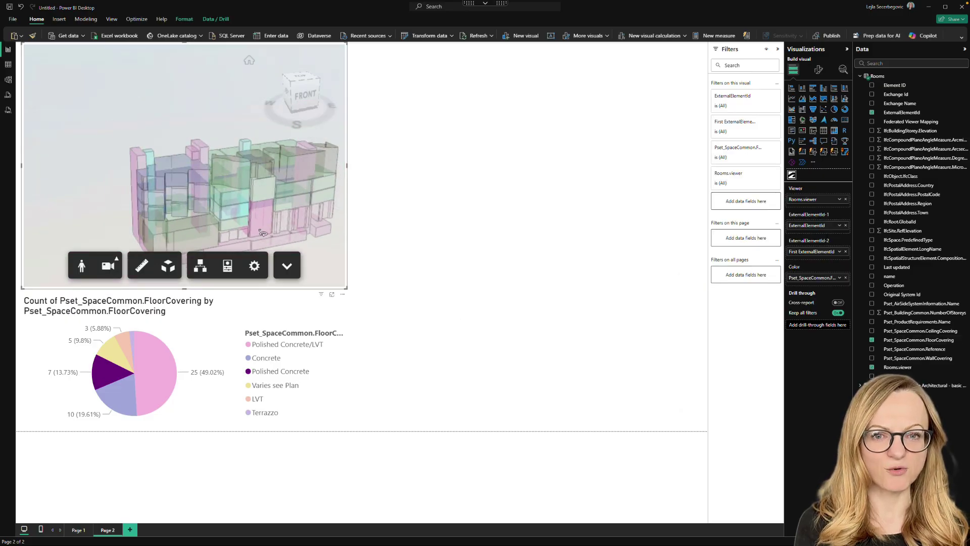
left_click_drag(325, 265, 267, 193)
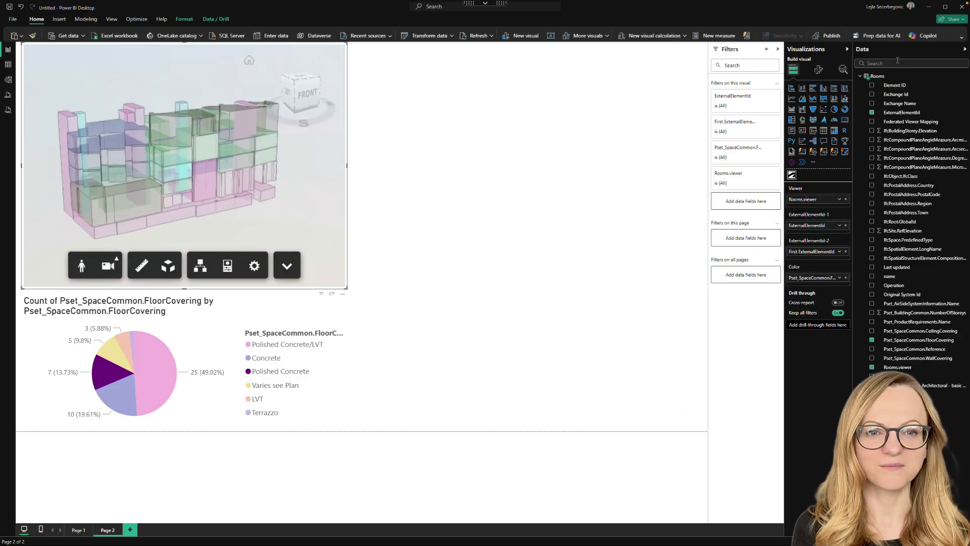
- Add a table with the rooms' name and IfcSpatialElement.LongName columns, and clear the pie chart's slice selection
left_click(824, 130)
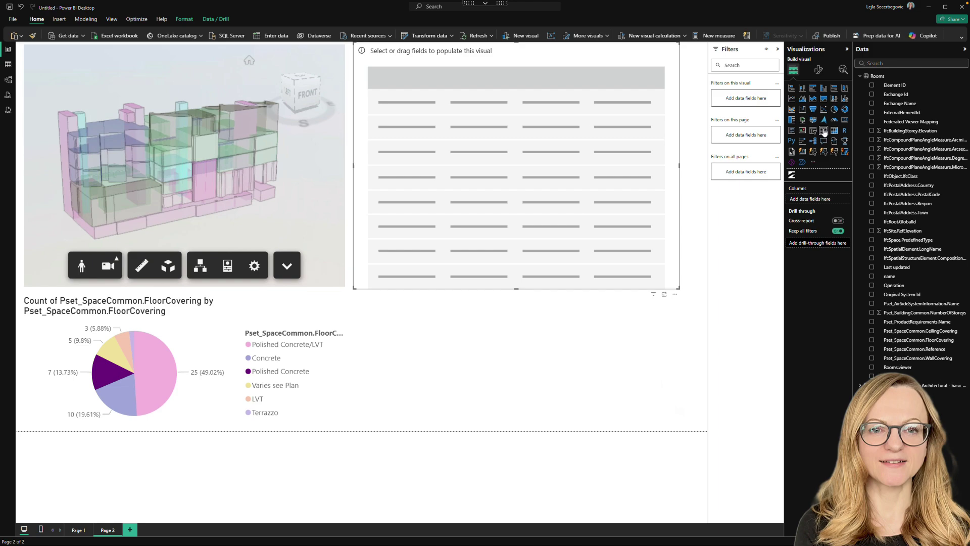
left_click_drag(889, 276, 818, 199)
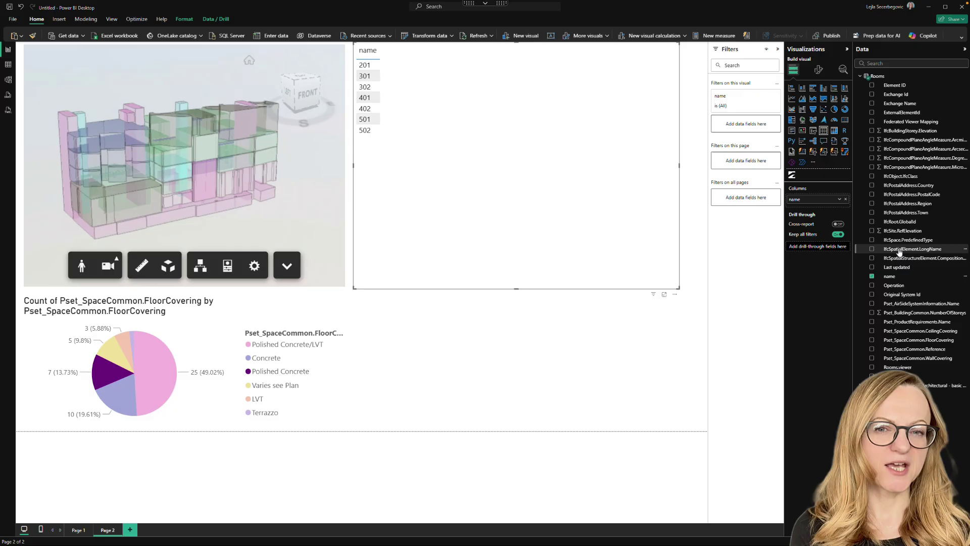
left_click_drag(909, 249, 804, 206)
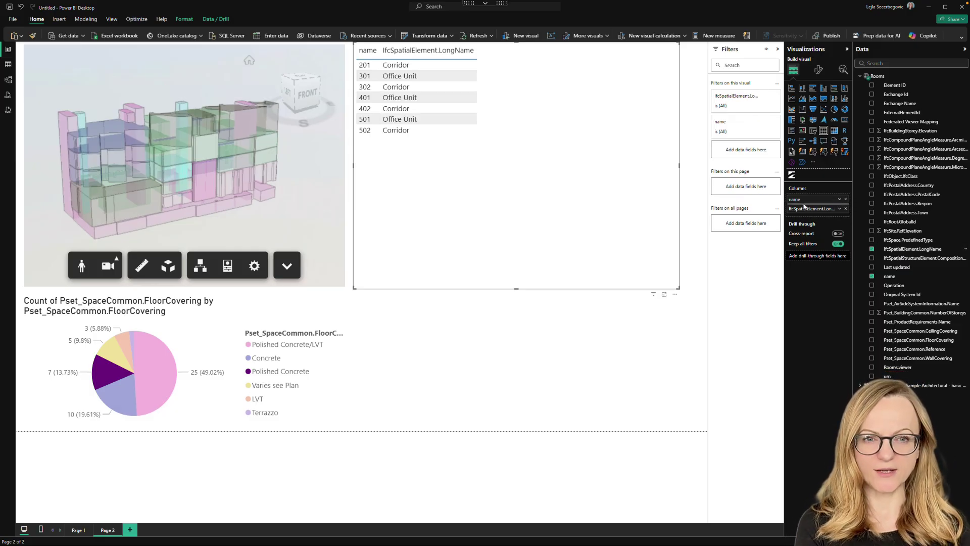
left_click(594, 350)
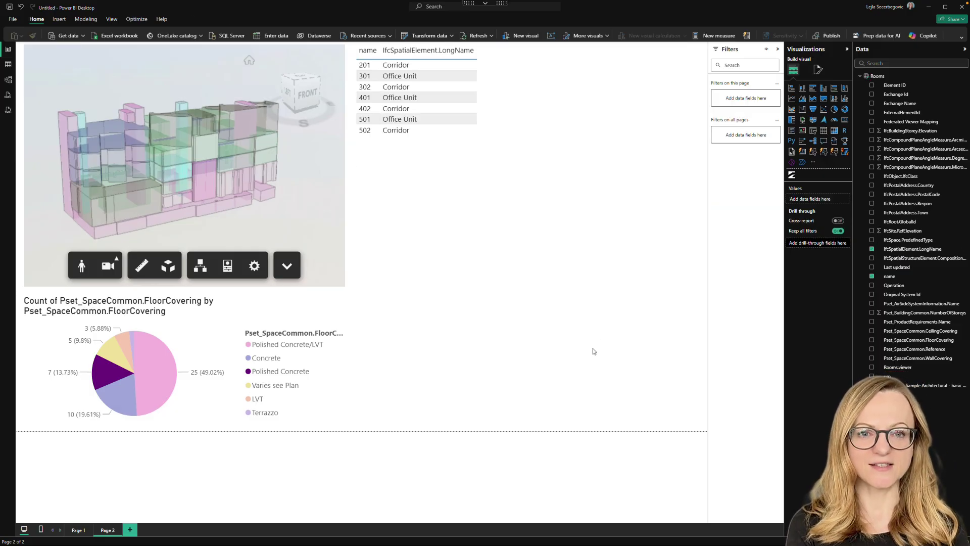
left_click(311, 312)
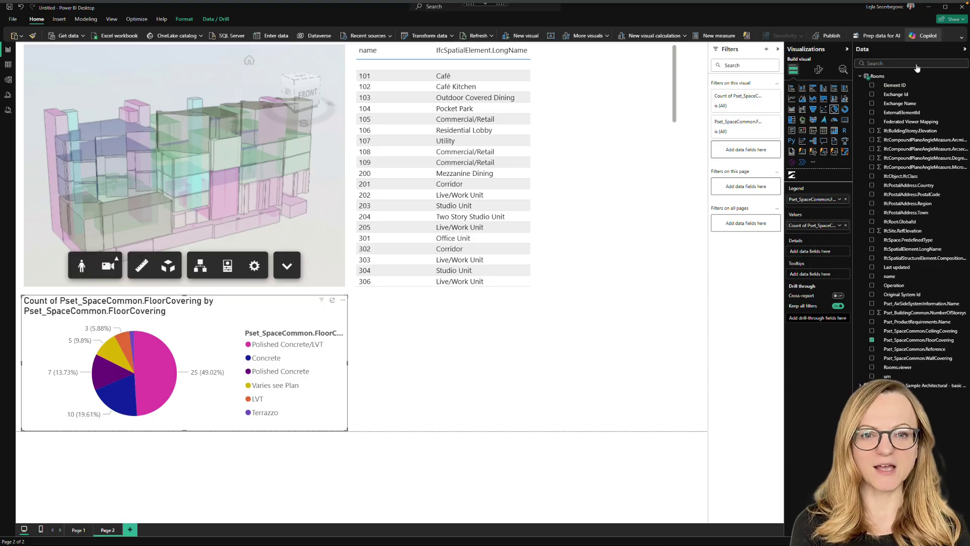
- Switch to Autodesk Docs and upload a new version of Snowdon Towers Sample Architectural.ifc to the IFC to Power BI folder
left_click(928, 6)
left_click(954, 39)
key("alt+Tab")
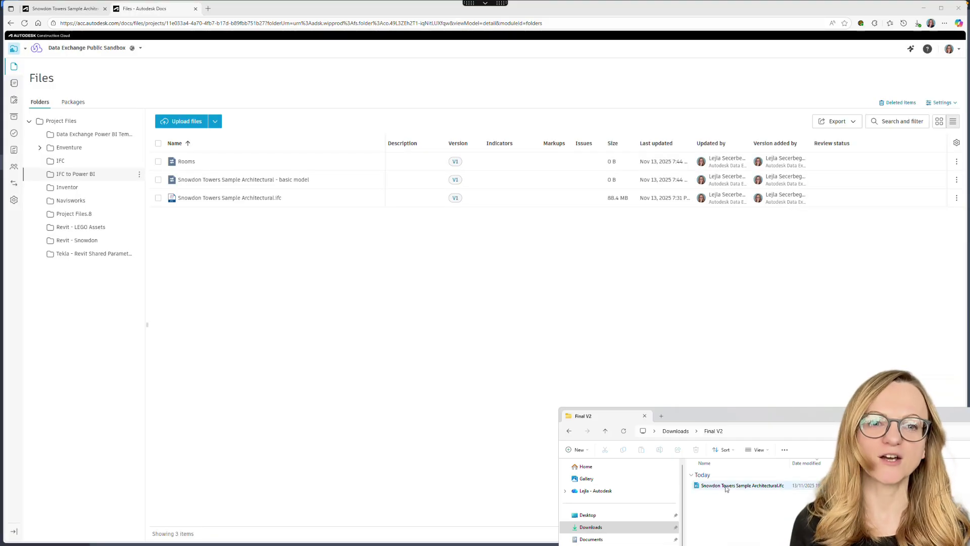
left_click_drag(738, 485, 348, 297)
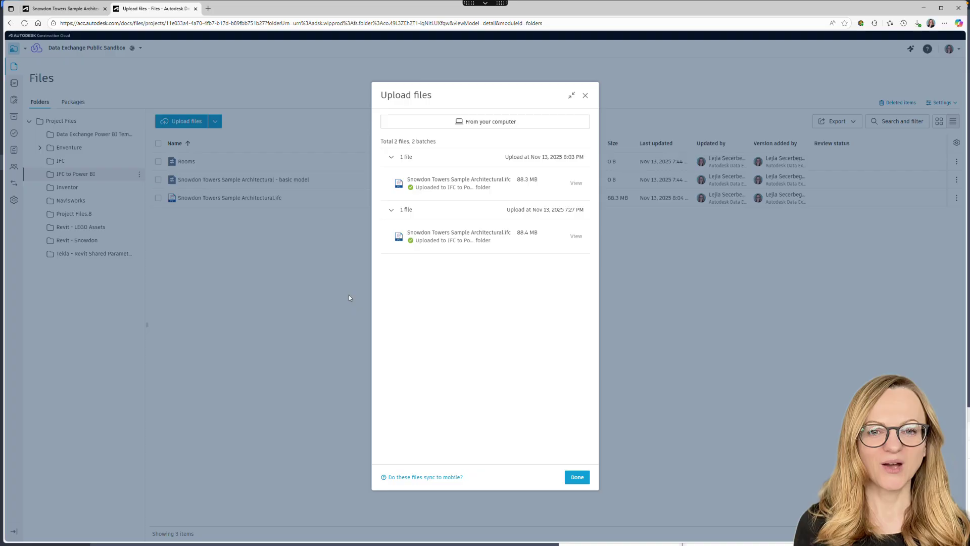
left_click(579, 477)
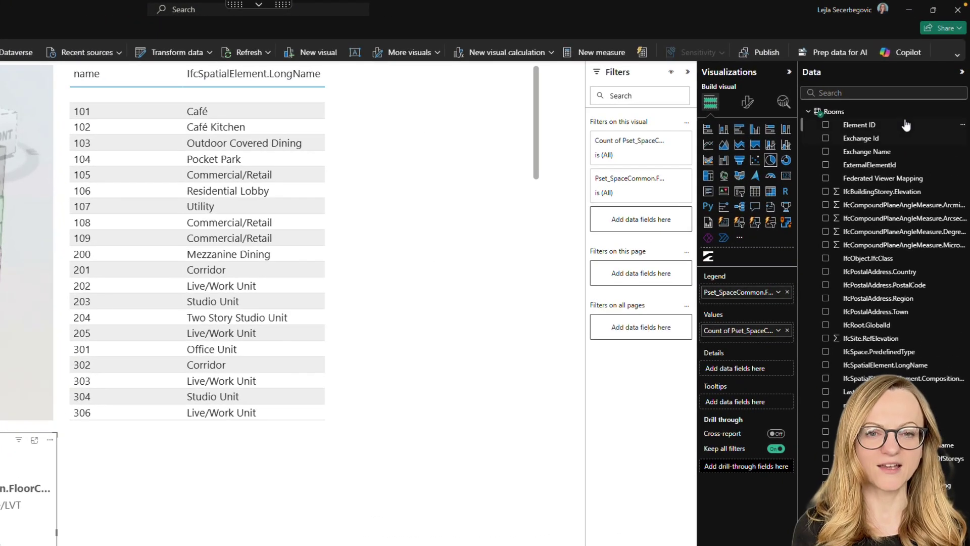
- Refresh the Rooms table's schema and data in Power BI Desktop
left_click(964, 112)
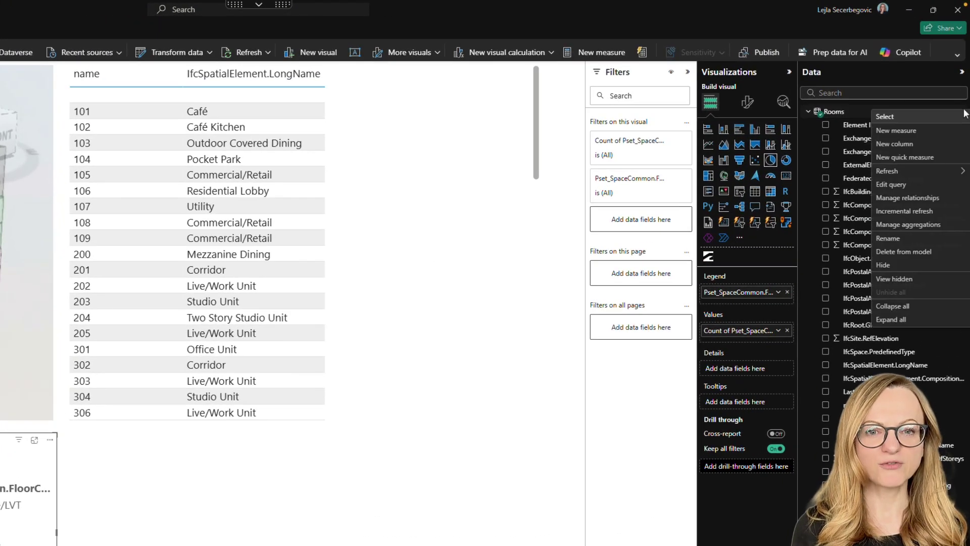
mouse_move(905, 171)
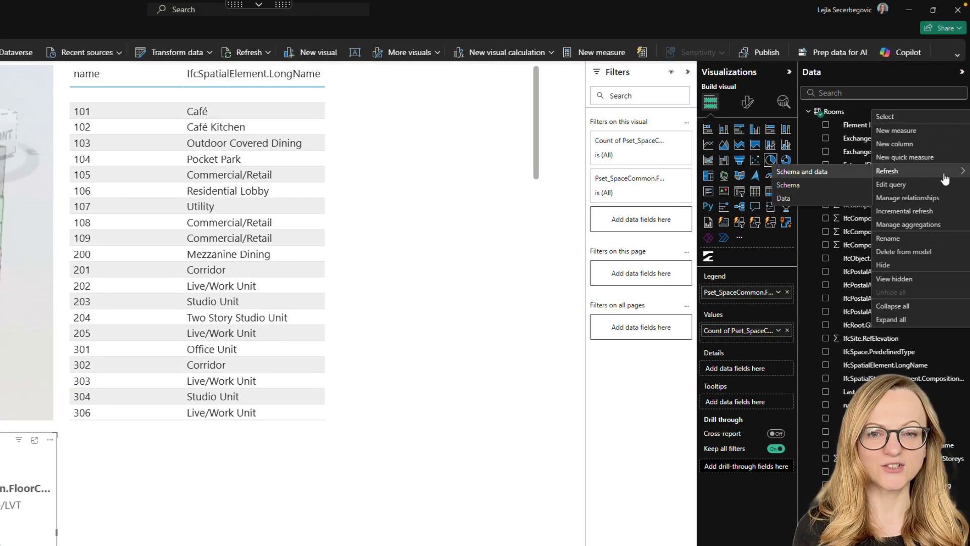
left_click(833, 167)
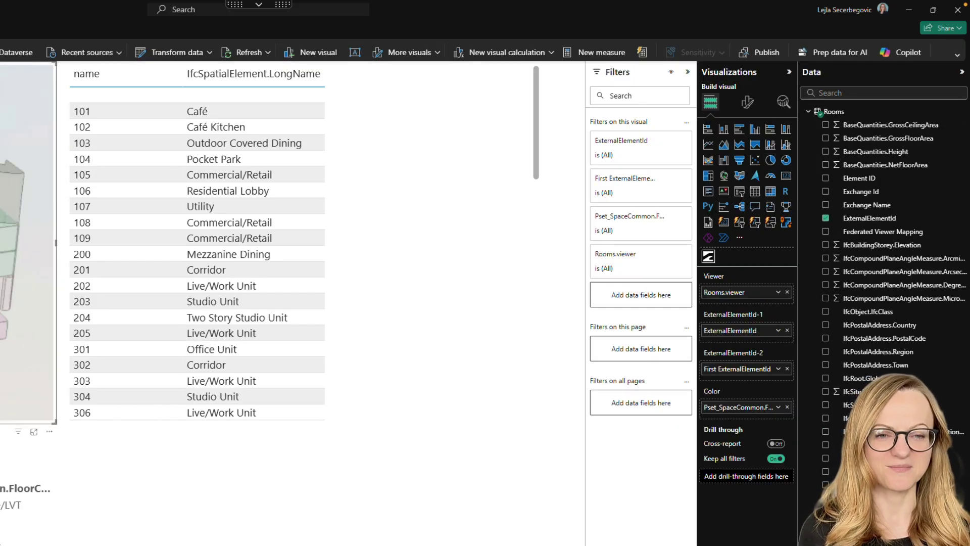
- Add BaseQuantities.GrossFloorArea and BaseQuantities.NetFloorArea to the rooms table, rename them GrossFloorArea and NetFloorArea, and extend the table downwards
left_click(898, 143)
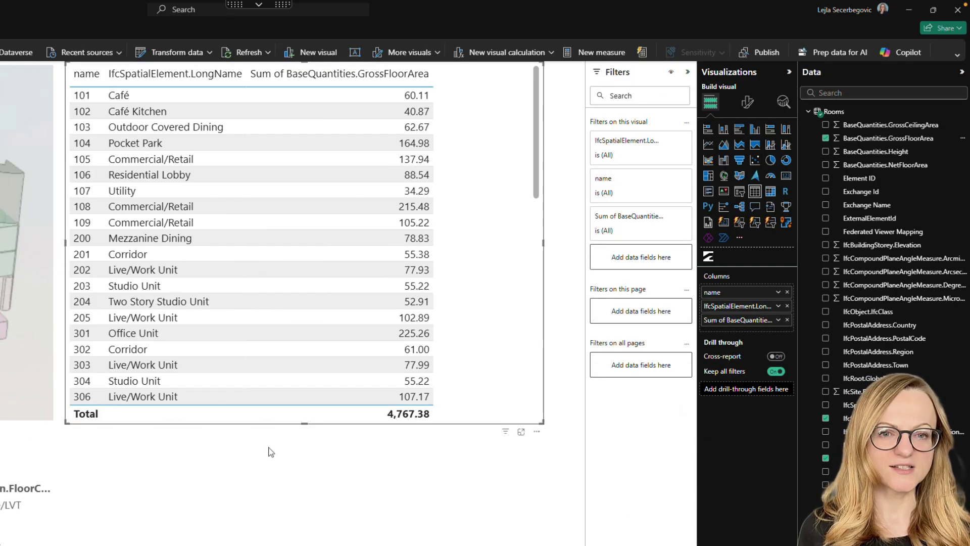
left_click_drag(331, 426, 331, 544)
left_click_drag(890, 138, 738, 333)
left_click(778, 320)
left_click(831, 336)
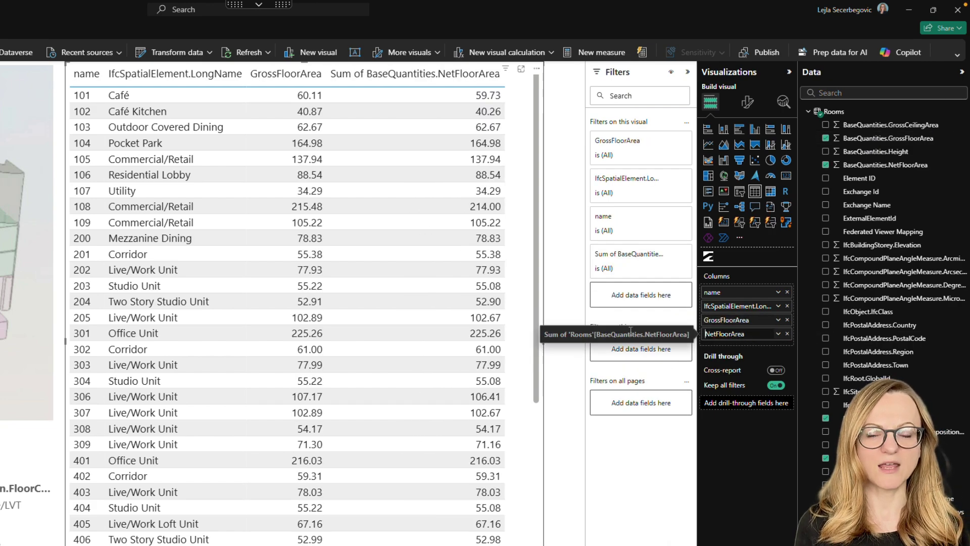
key("Return")
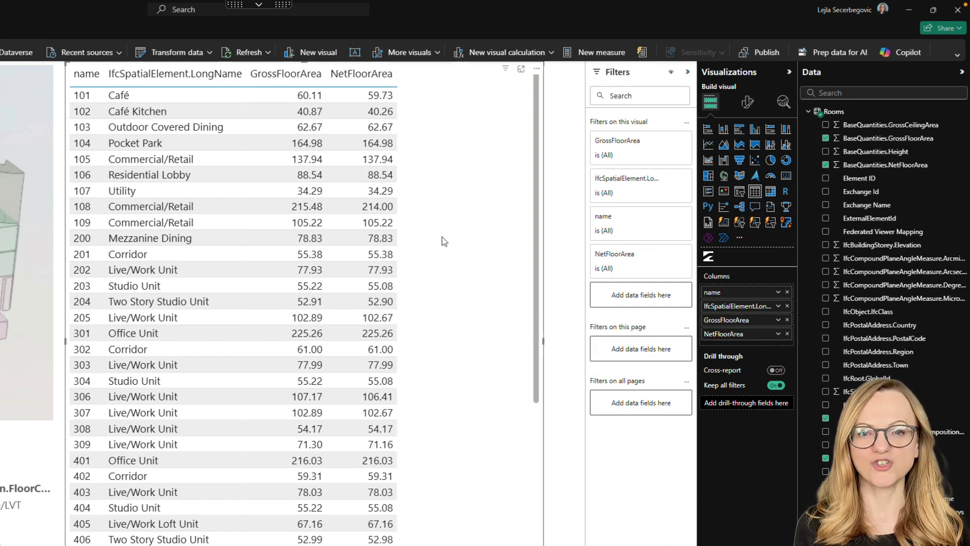
- Locate the room 401 office unit in the viewer from its table row, and clear the selection
scroll(444, 241, "down", 4)
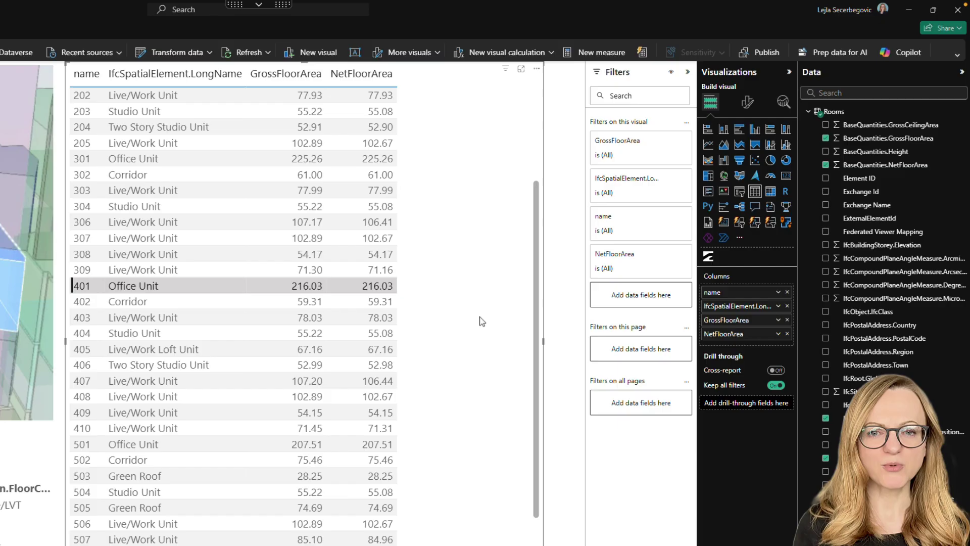
left_click(20, 252)
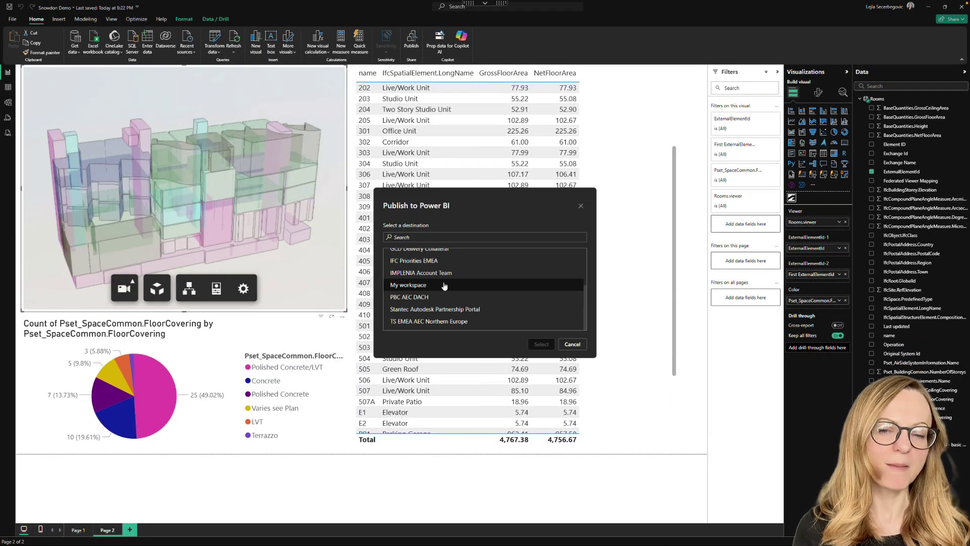
- Publish the report to My workspace and open Page 1 of the published Snowdon Demo IFC report in the browser
left_click(444, 285)
left_click(541, 344)
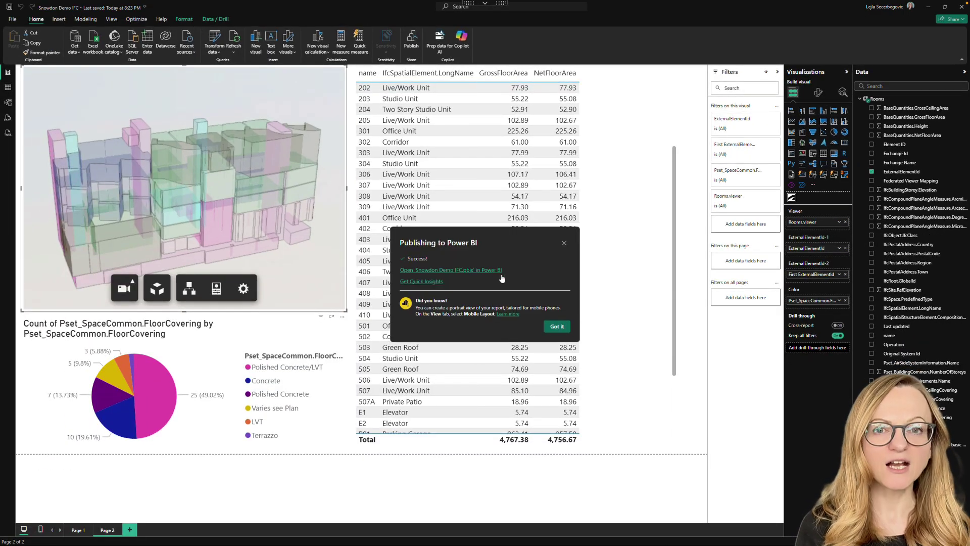
left_click(501, 273)
left_click(42, 77)
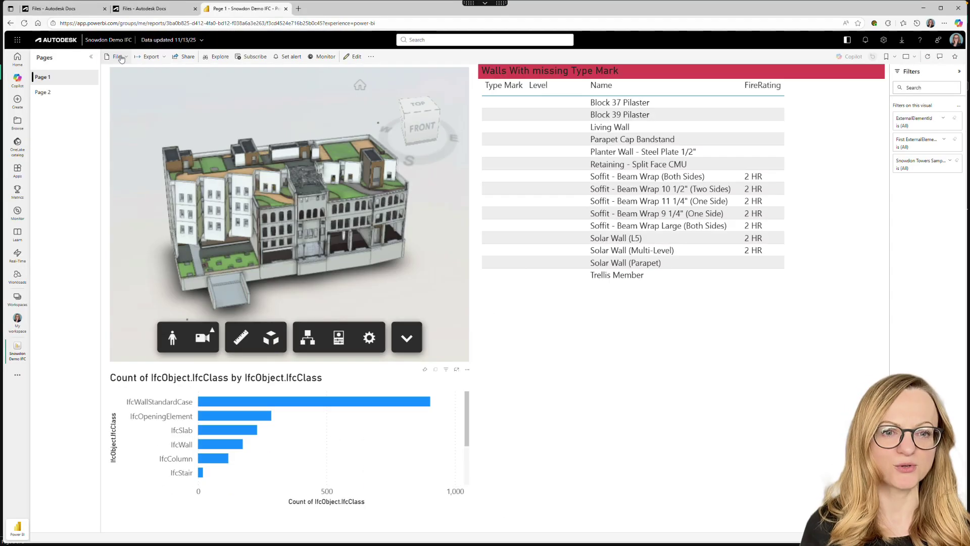
- Generate the report's secure embed code for a website or portal and copy the link to embed the content
left_click(116, 56)
mouse_move(132, 126)
left_click(235, 141)
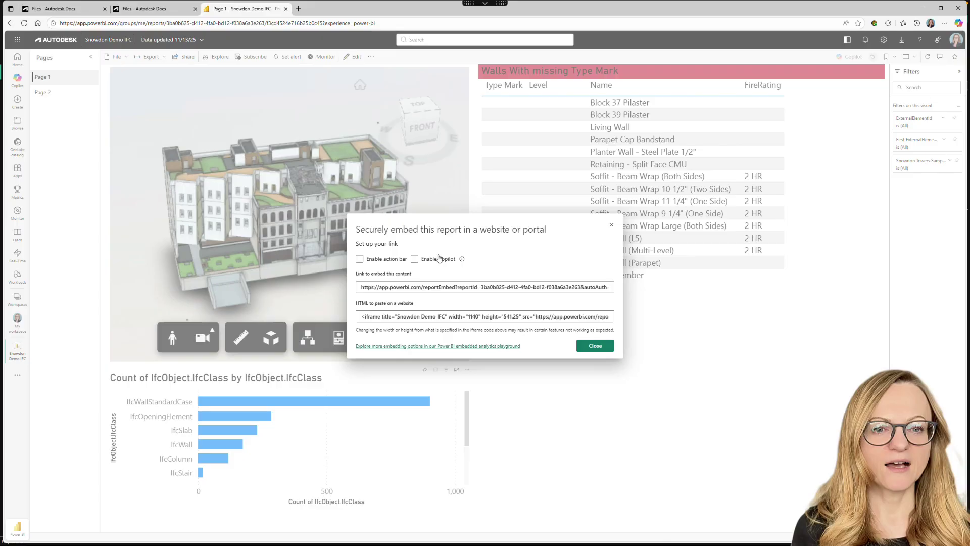
left_click(455, 287)
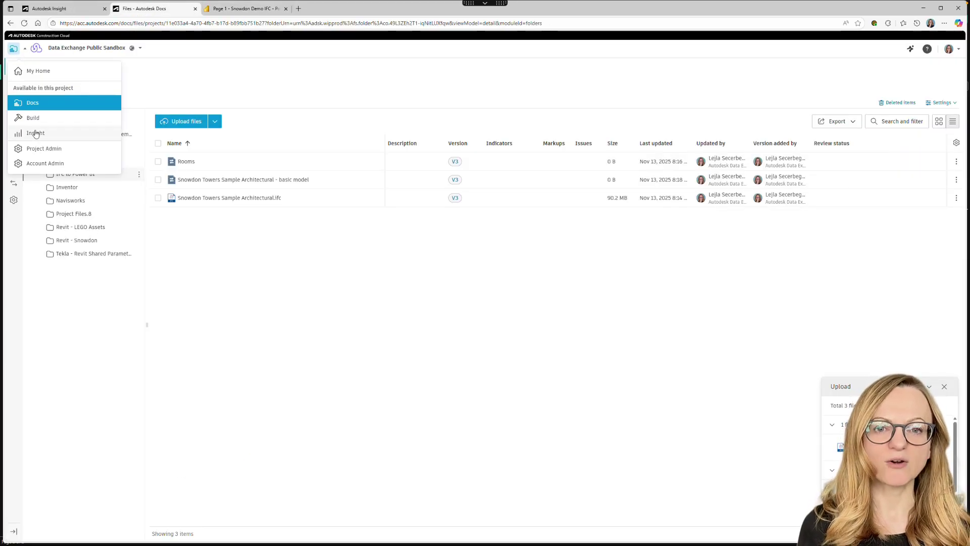
- Add a Power BI card to the project's Autodesk Insight dashboard and place it beside the Revit Rooms for Navisworks card
left_click(36, 135)
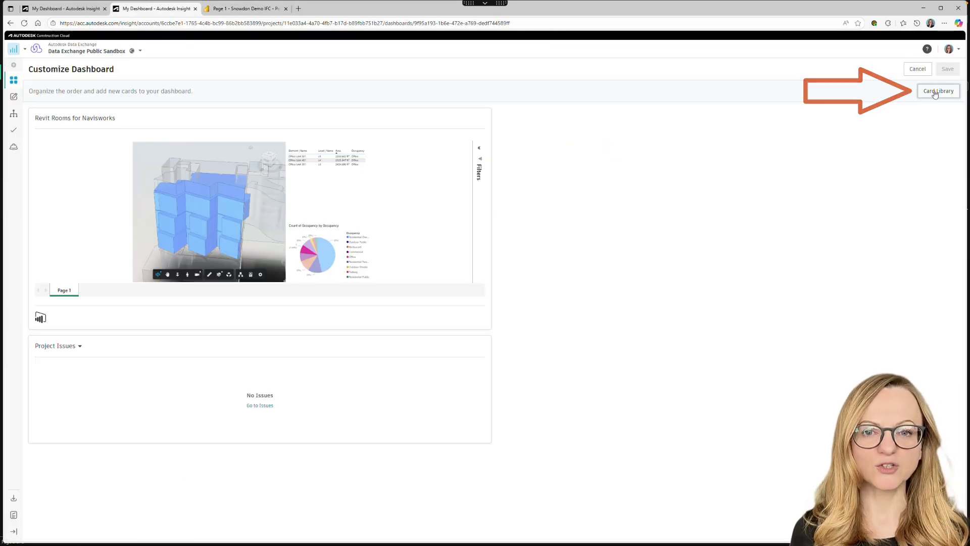
left_click(938, 91)
type("power")
left_click(763, 170)
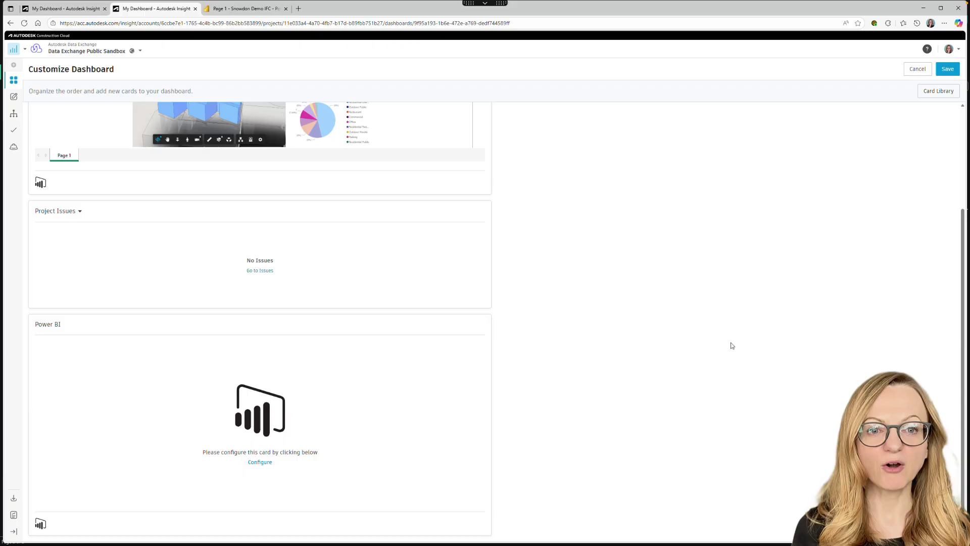
left_click_drag(305, 325, 732, 118)
- Configure the new Power BI card with the copied report embed link
left_click(950, 120)
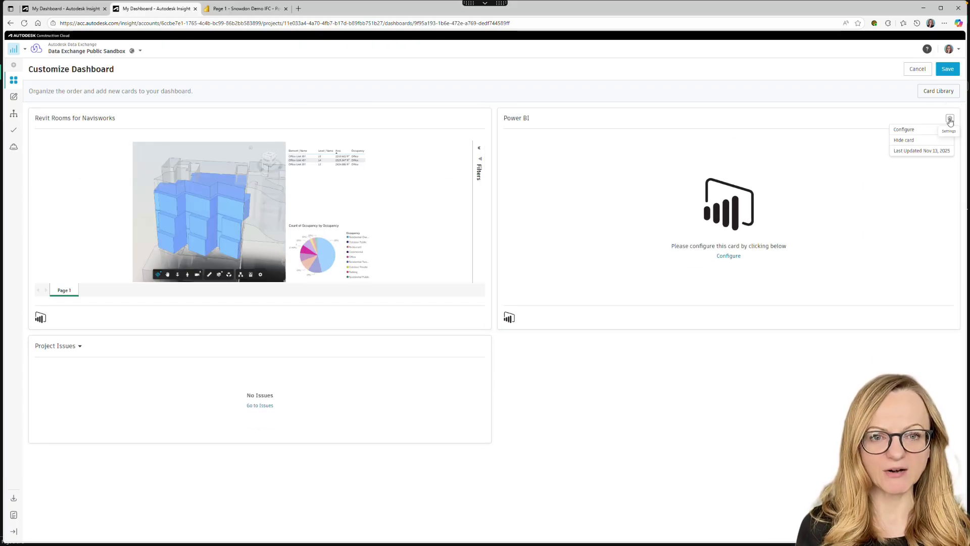
left_click(925, 129)
left_click(454, 291)
key("ctrl+v")
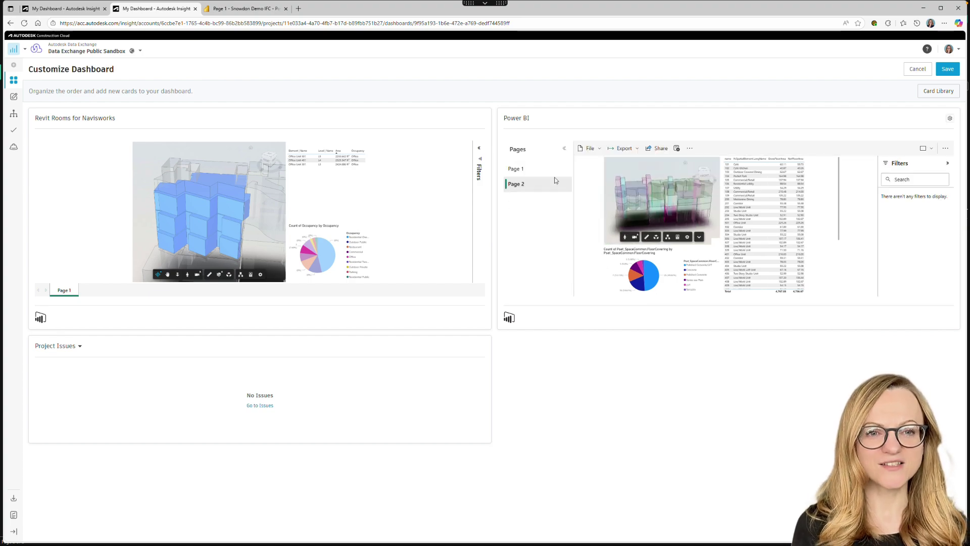
- View Page 2 and Page 1 of the report embedded in the card, and collapse its page list
left_click(551, 185)
left_click(529, 171)
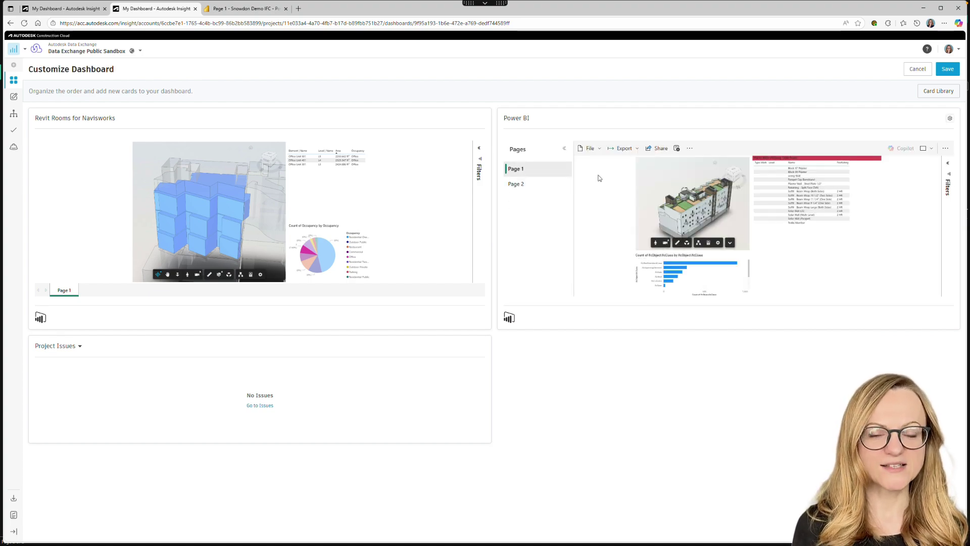
left_click(566, 150)
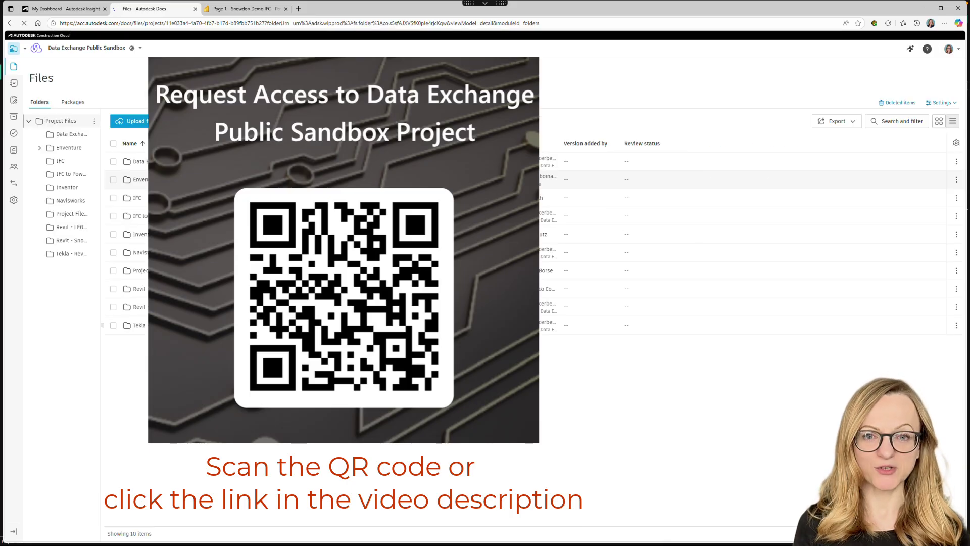
- Upload Snowdon Demo IFC.pbix to the IFC to Power BI folder in Autodesk Docs
left_click(72, 174)
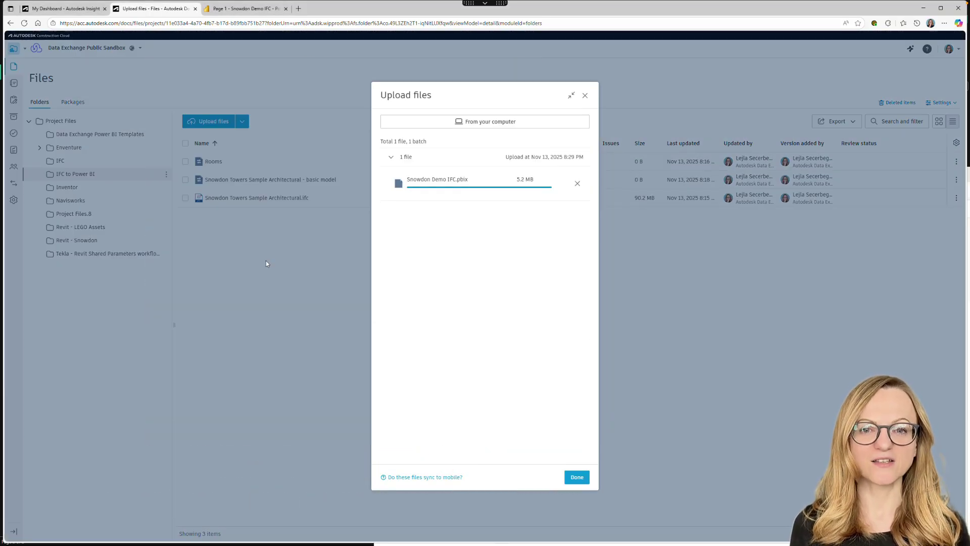
left_click(577, 479)
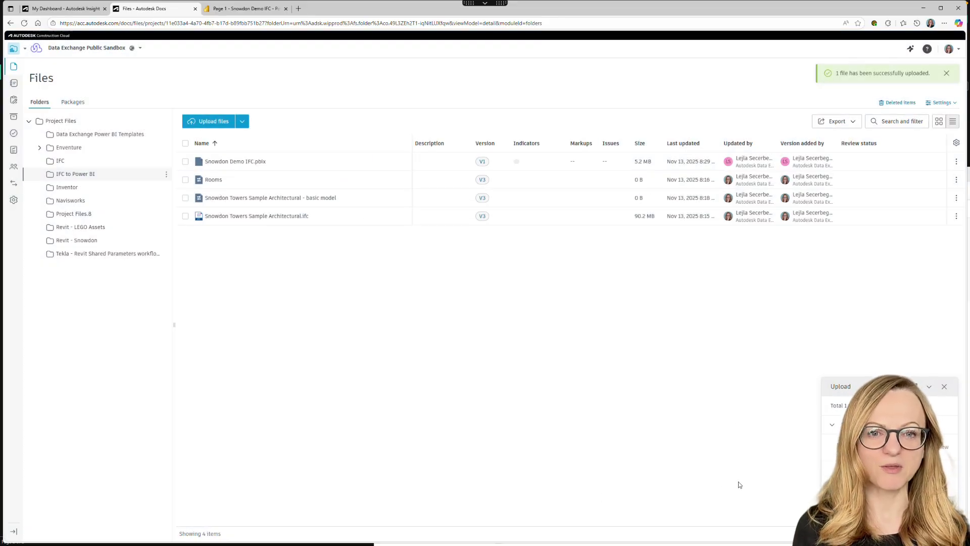